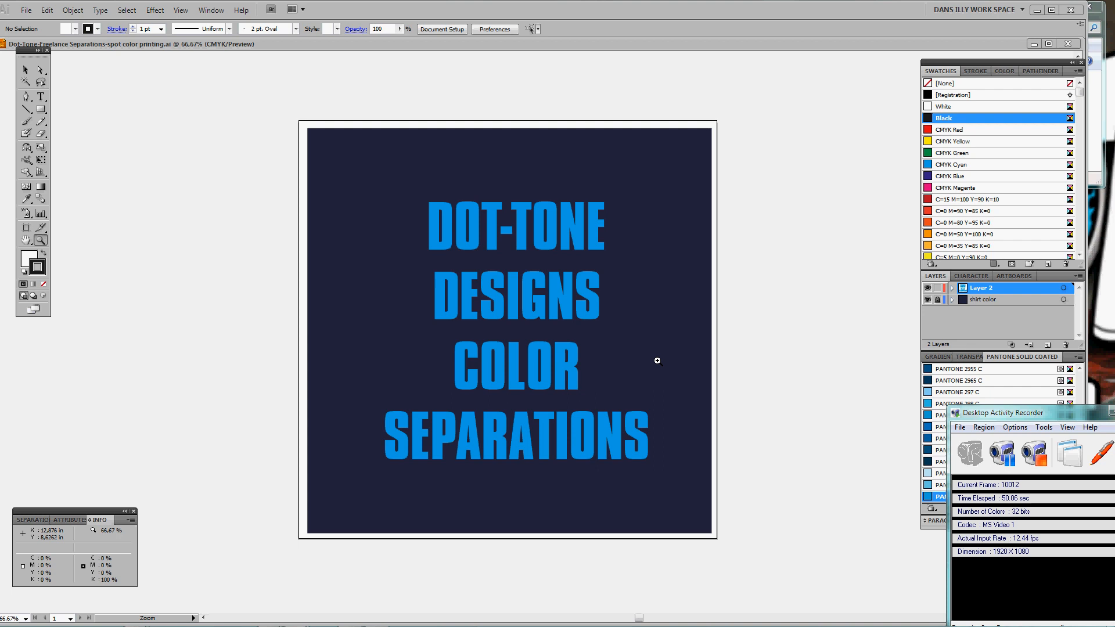
Zoom the title artwork to 100%, shift it down in the window, and move the Tools panel aside
click(514, 334)
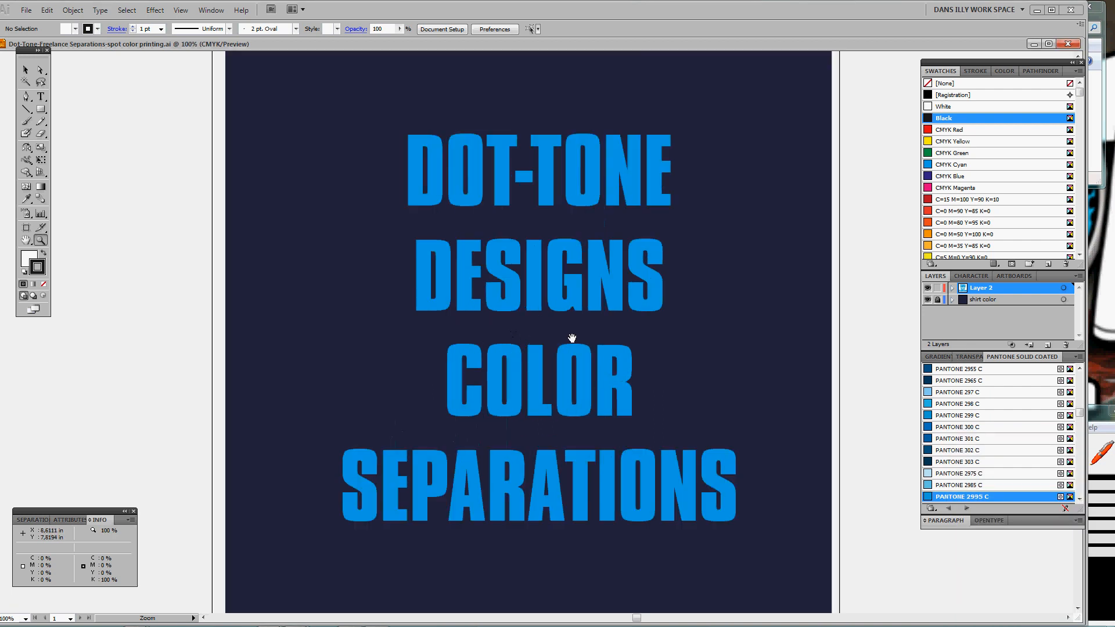
drag(571, 340, 572, 353)
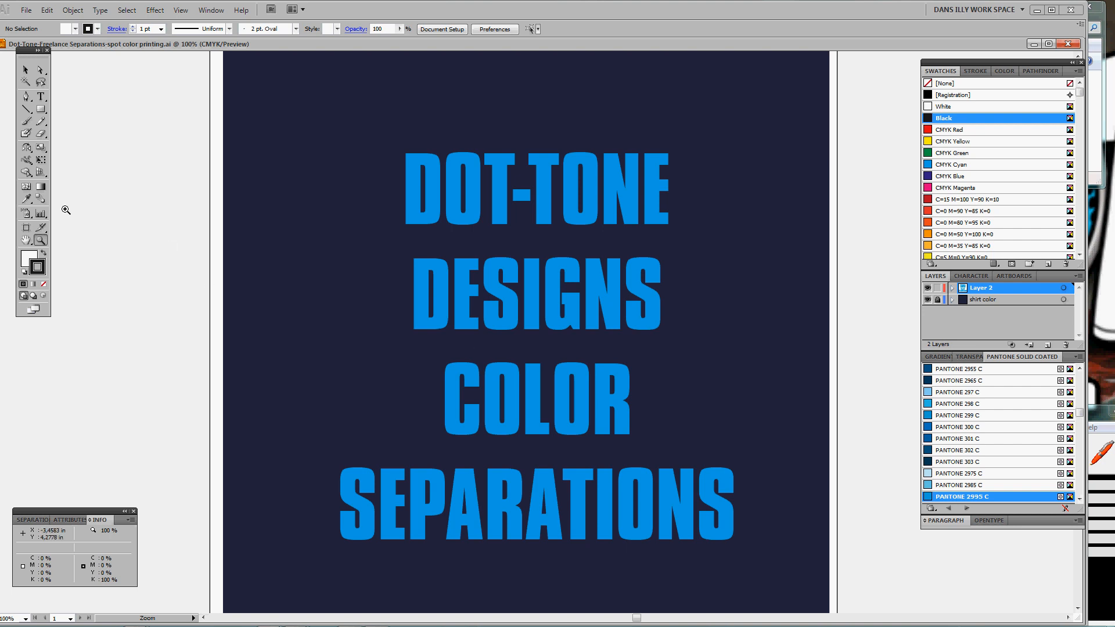
drag(28, 53, 18, 47)
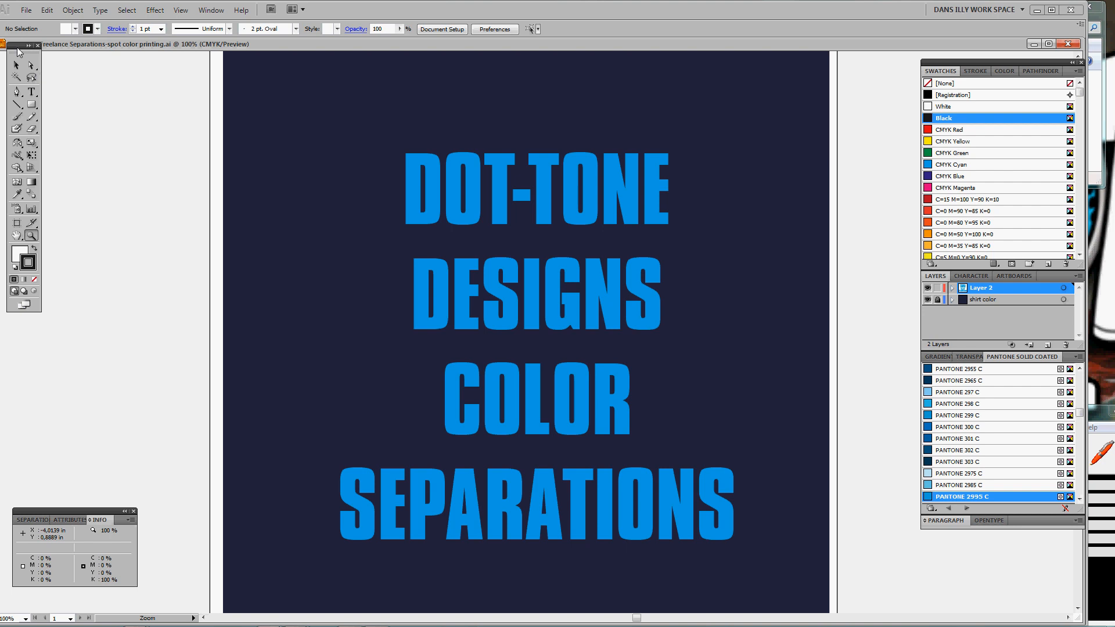
drag(17, 47, 23, 65)
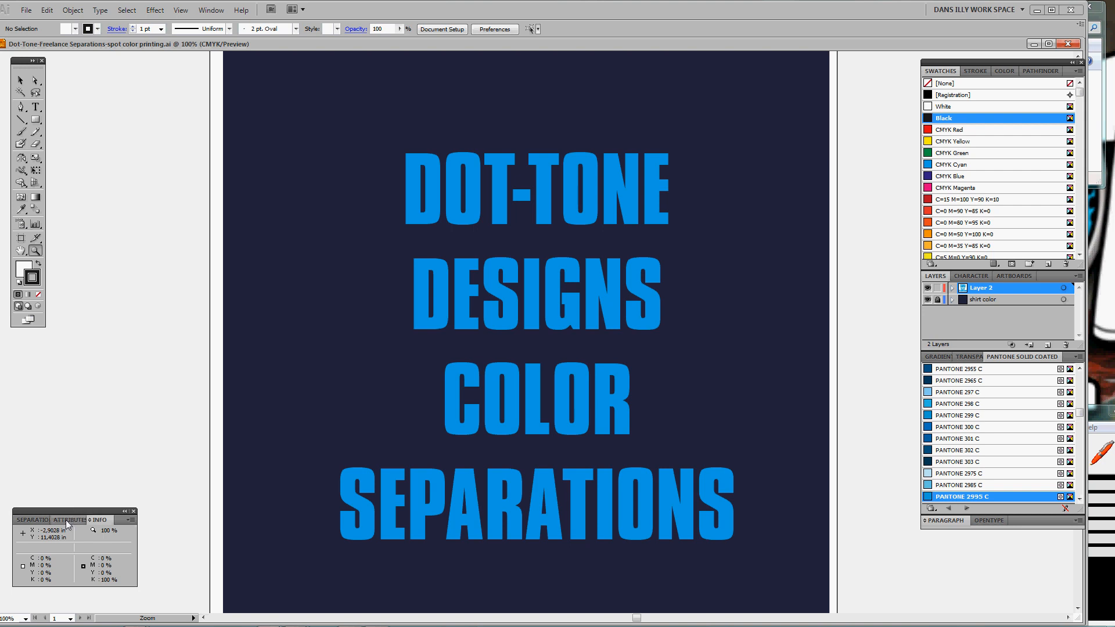
click(44, 524)
click(24, 521)
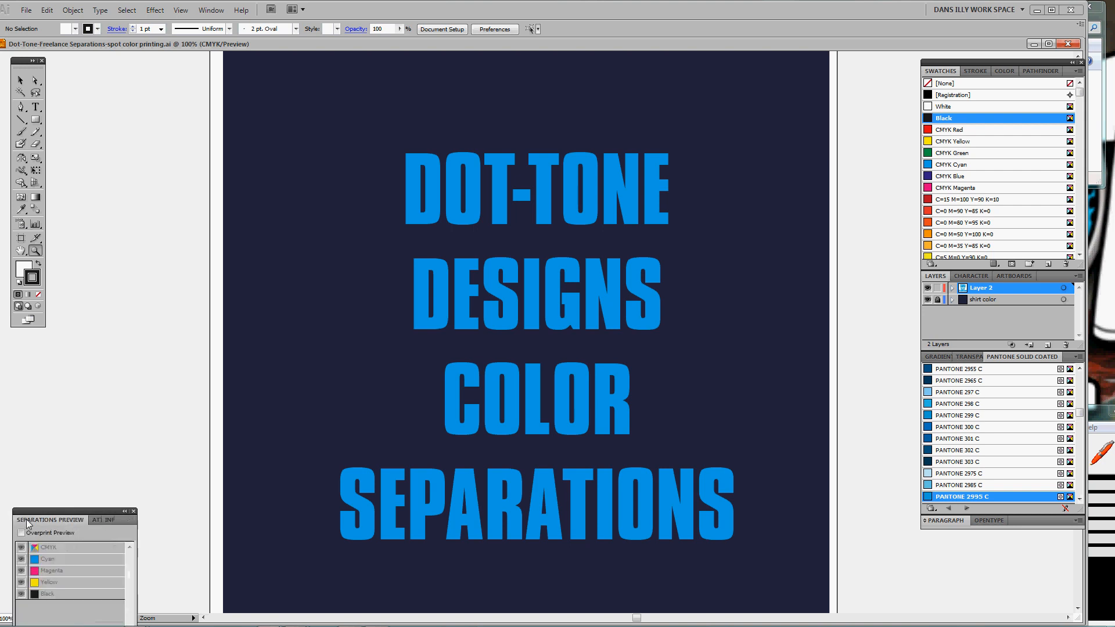
click(99, 520)
click(68, 519)
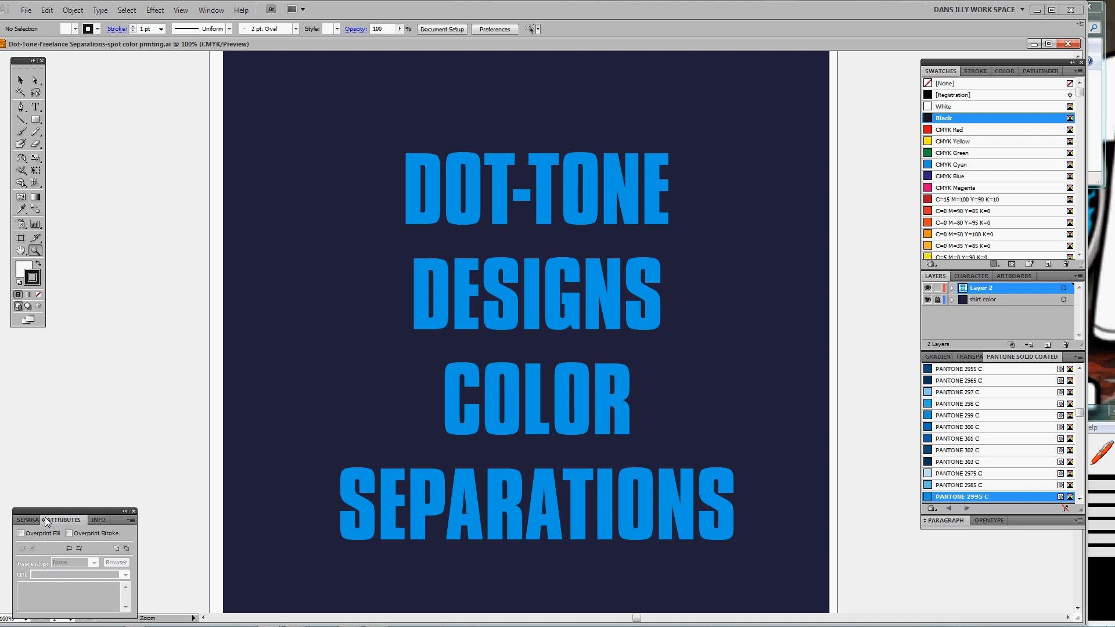
click(44, 518)
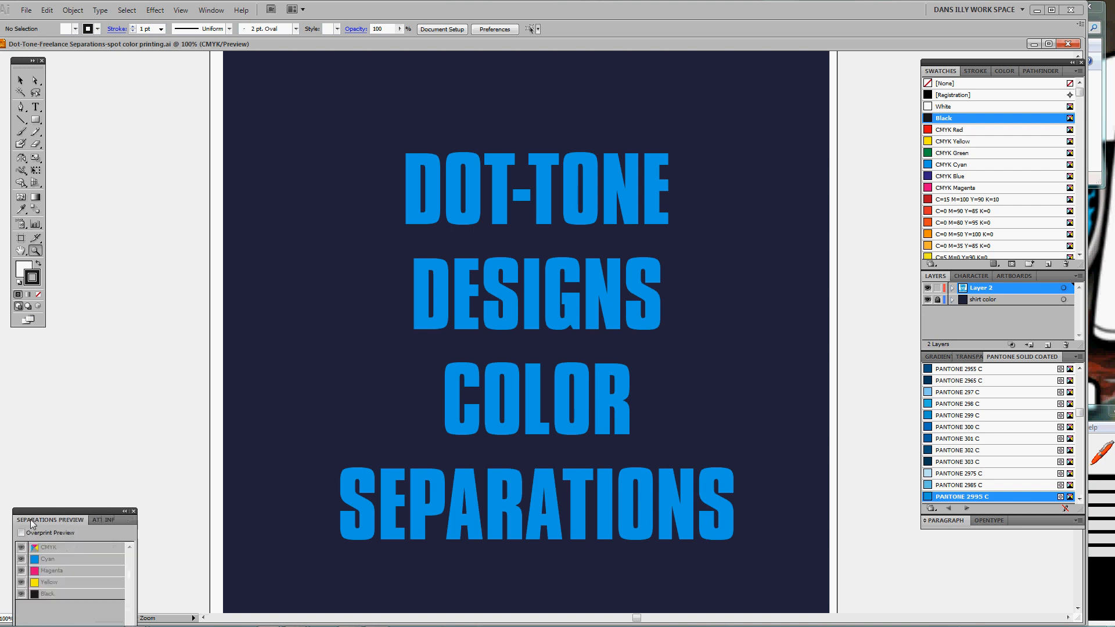
click(92, 519)
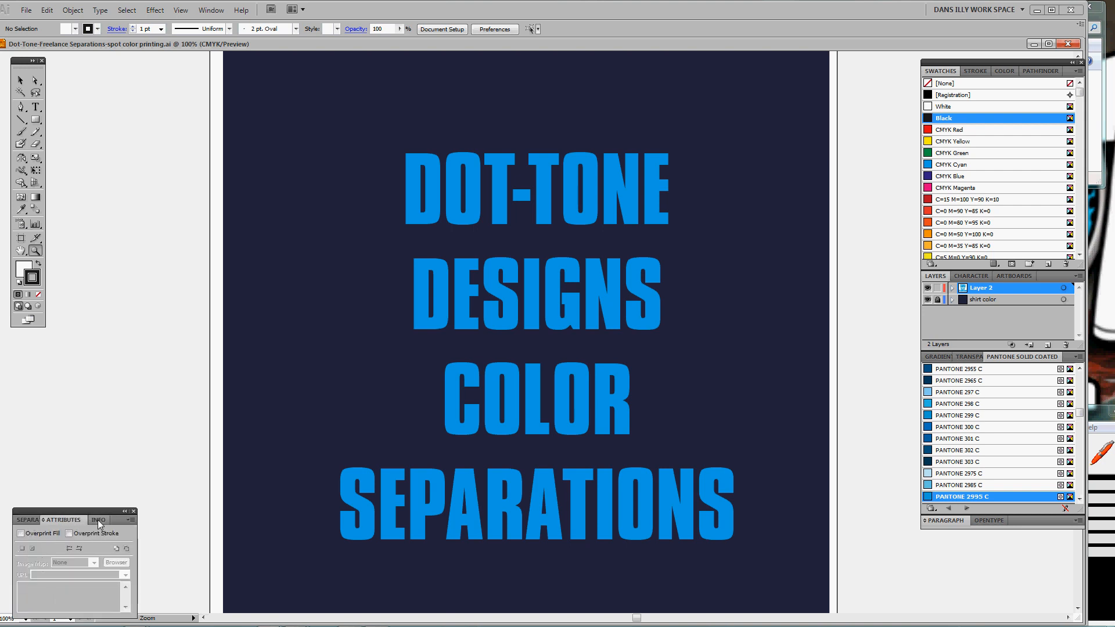
click(98, 520)
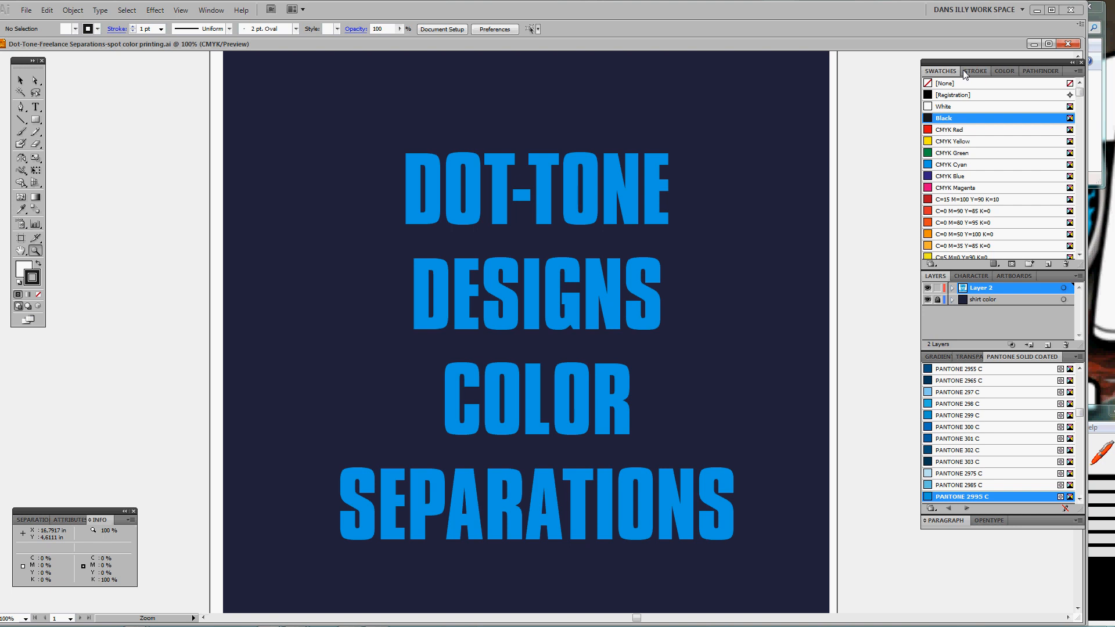
Bring up the Stroke, Color, Pathfinder, Character and Artboards panels in the right-hand dock
drag(939, 64, 938, 61)
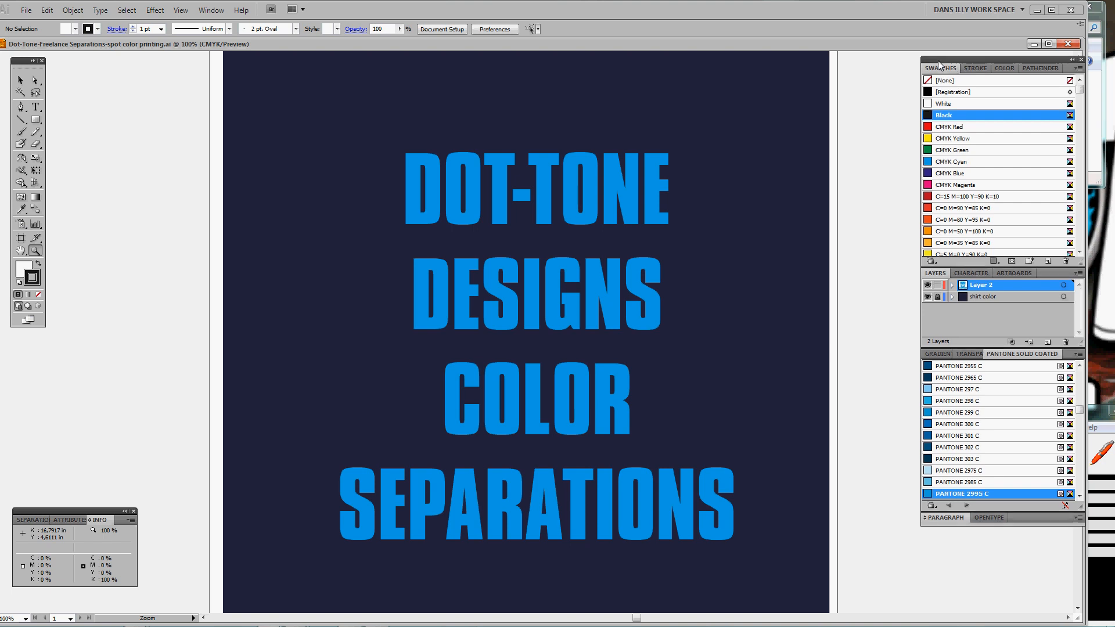
click(976, 67)
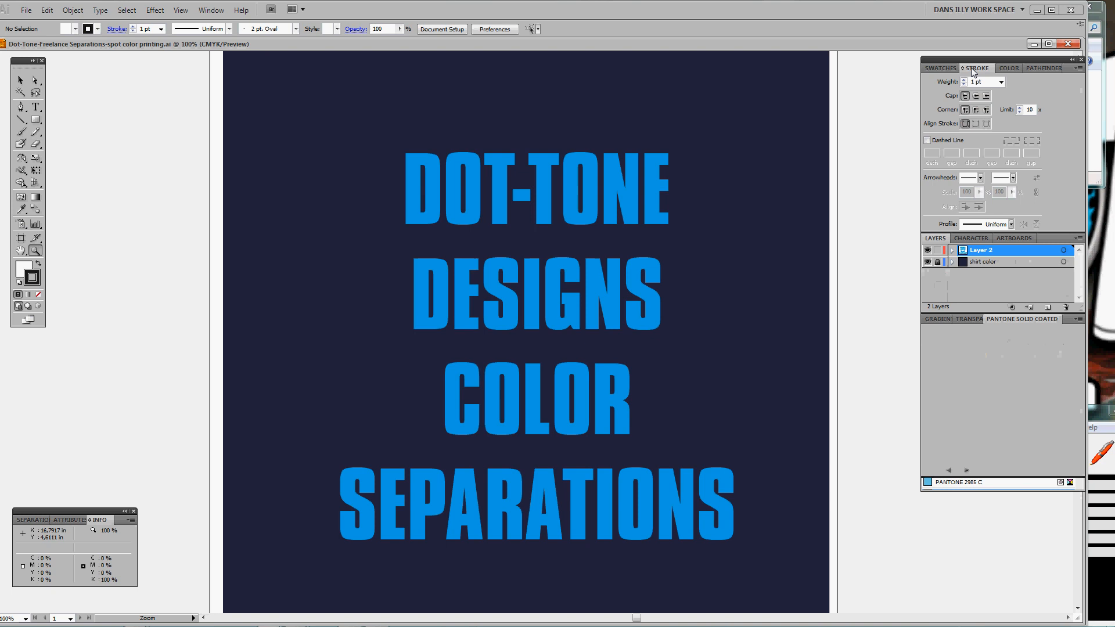
click(1008, 68)
click(1032, 70)
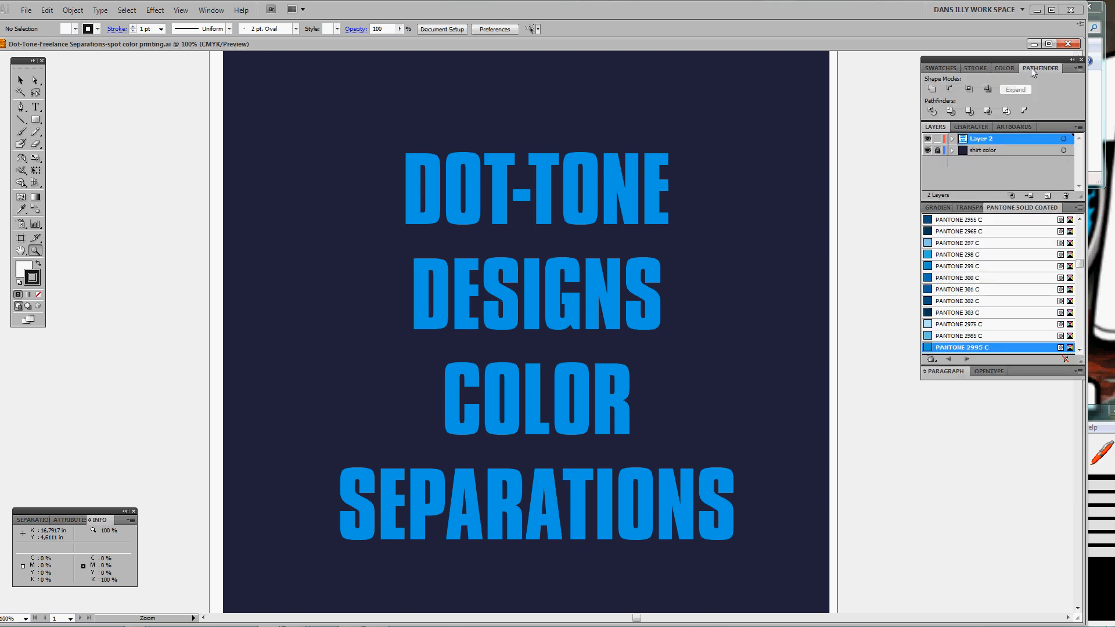
click(969, 127)
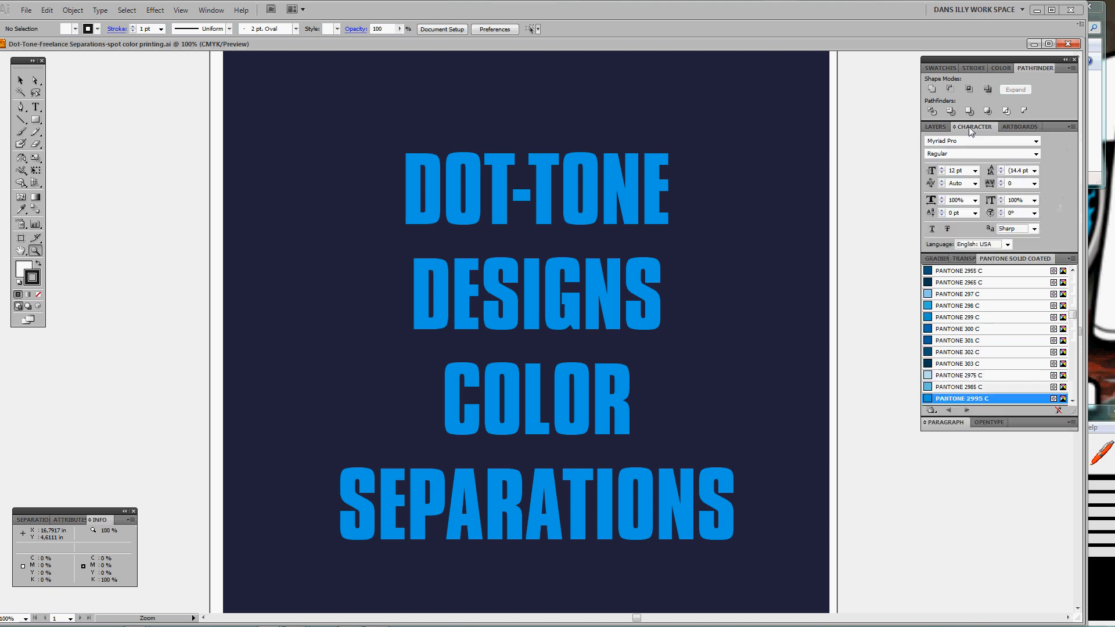
click(1013, 127)
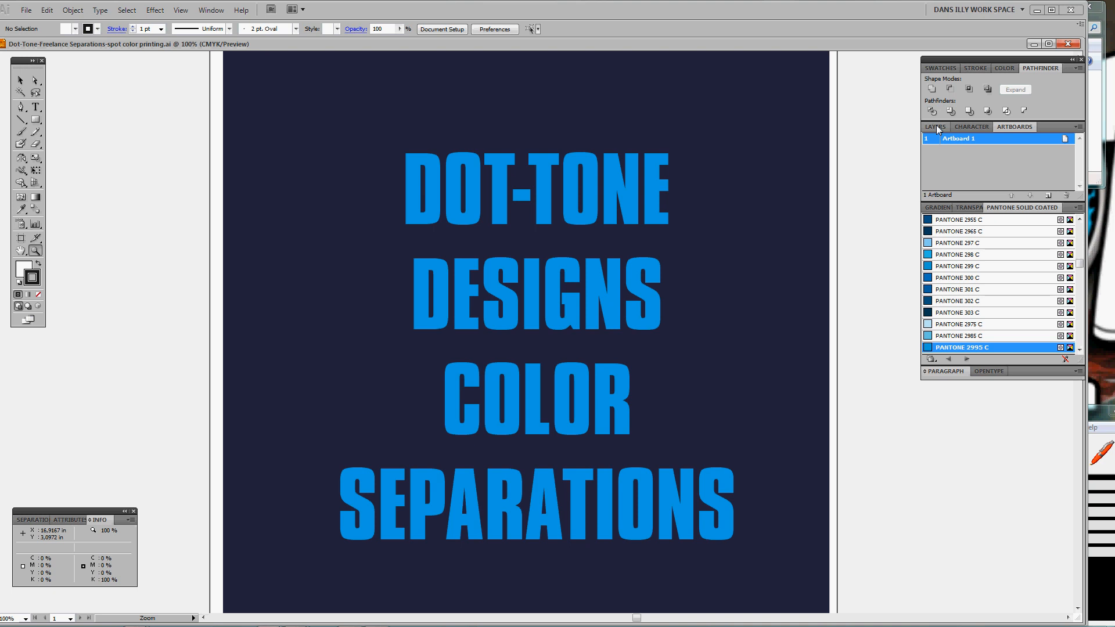
Return to the Pantone Solid Coated swatches and enlarge the library to show more blues
click(937, 208)
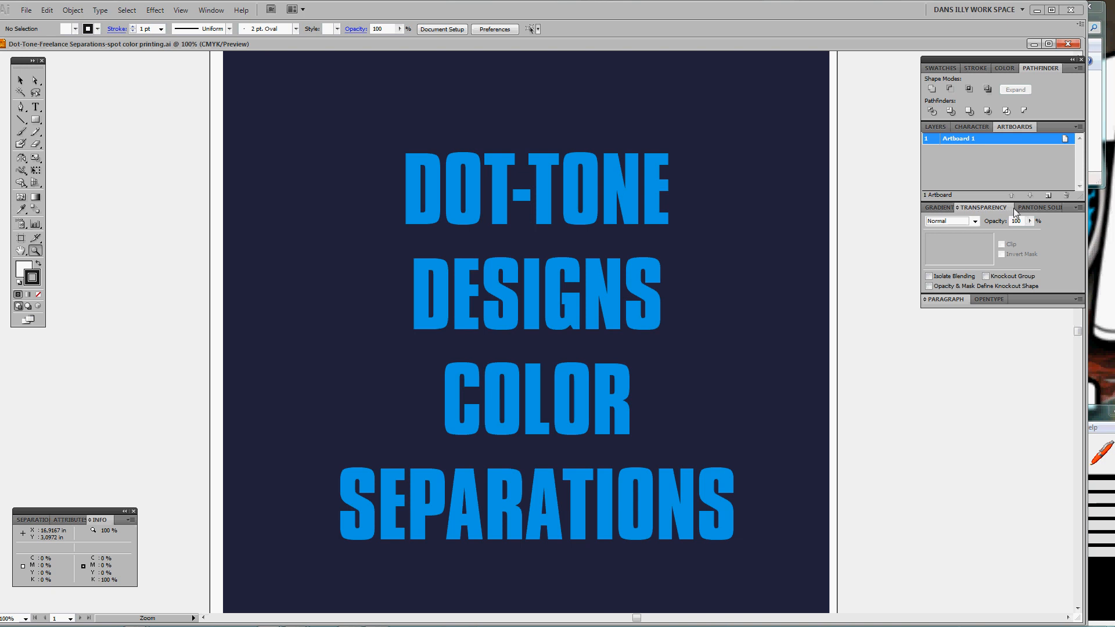
click(1022, 209)
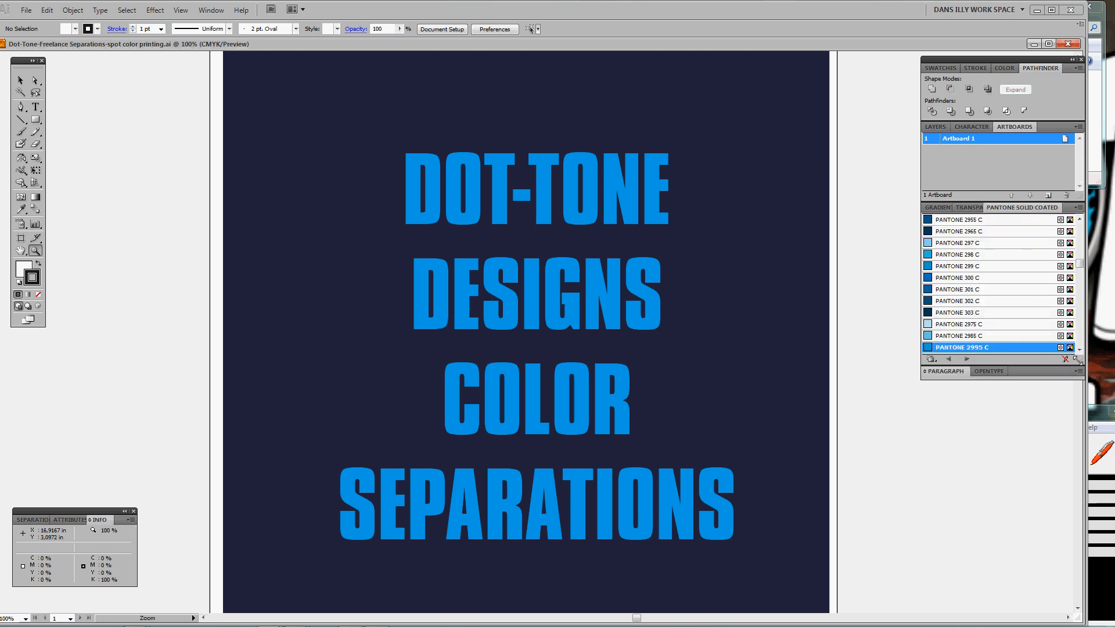
drag(1077, 359, 1105, 594)
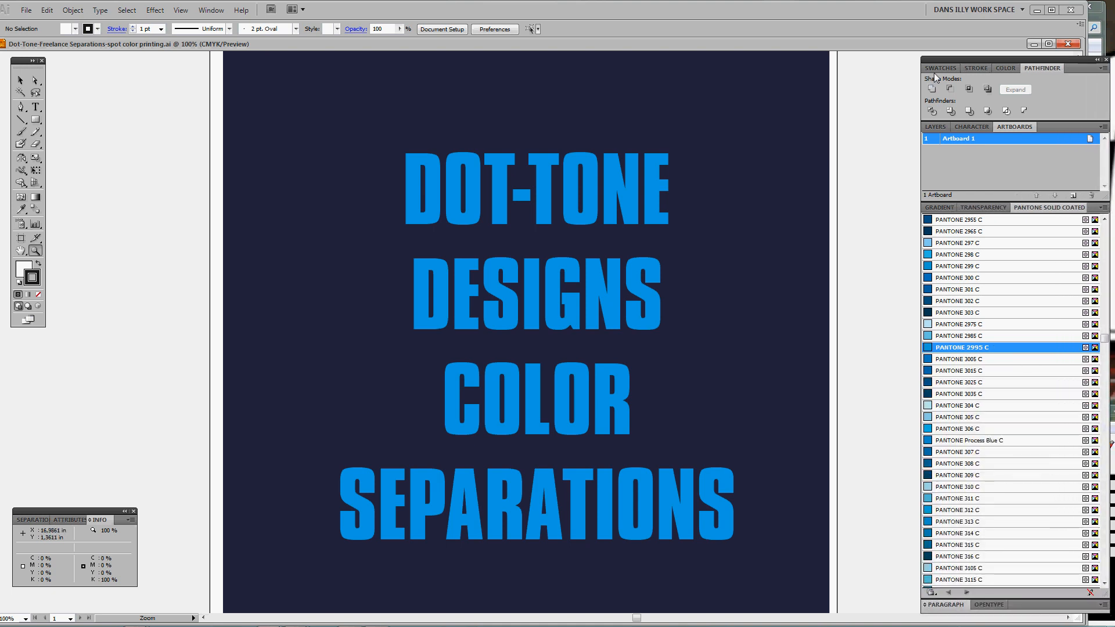
Select the title, show its Compacta Bold BT 150.66 pt character settings, and highlight the word COLOR
click(934, 127)
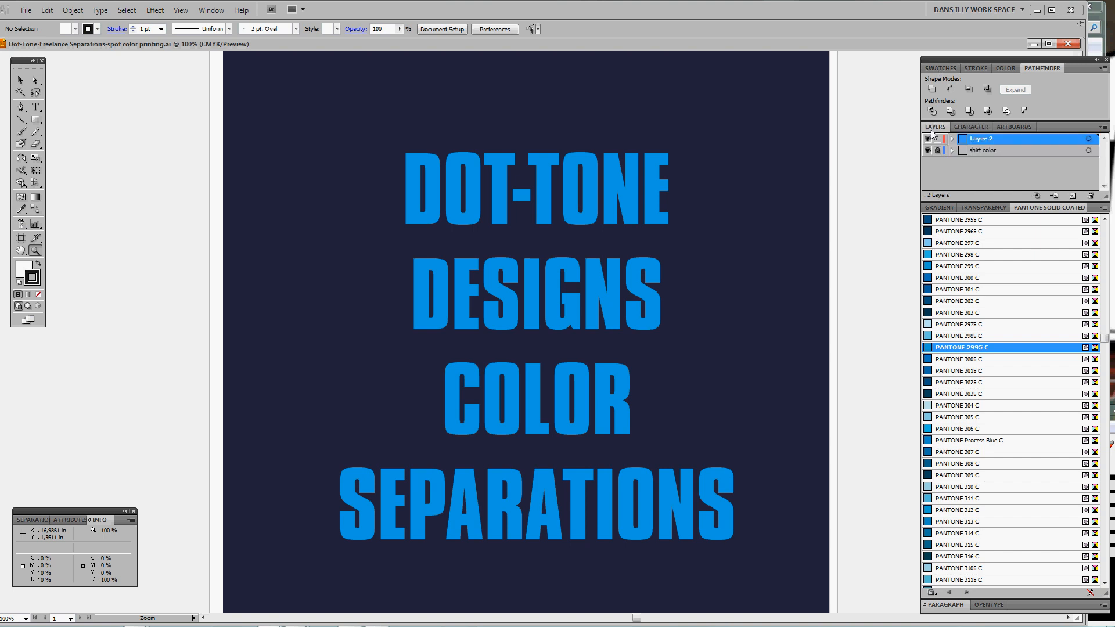
ctrl+click(627, 217)
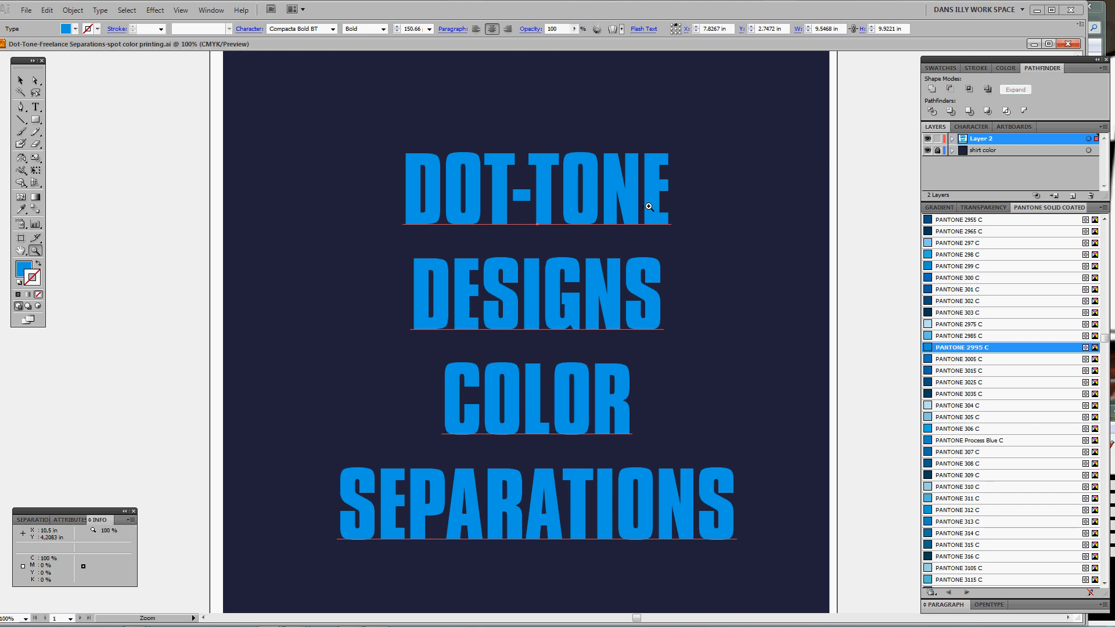
click(975, 126)
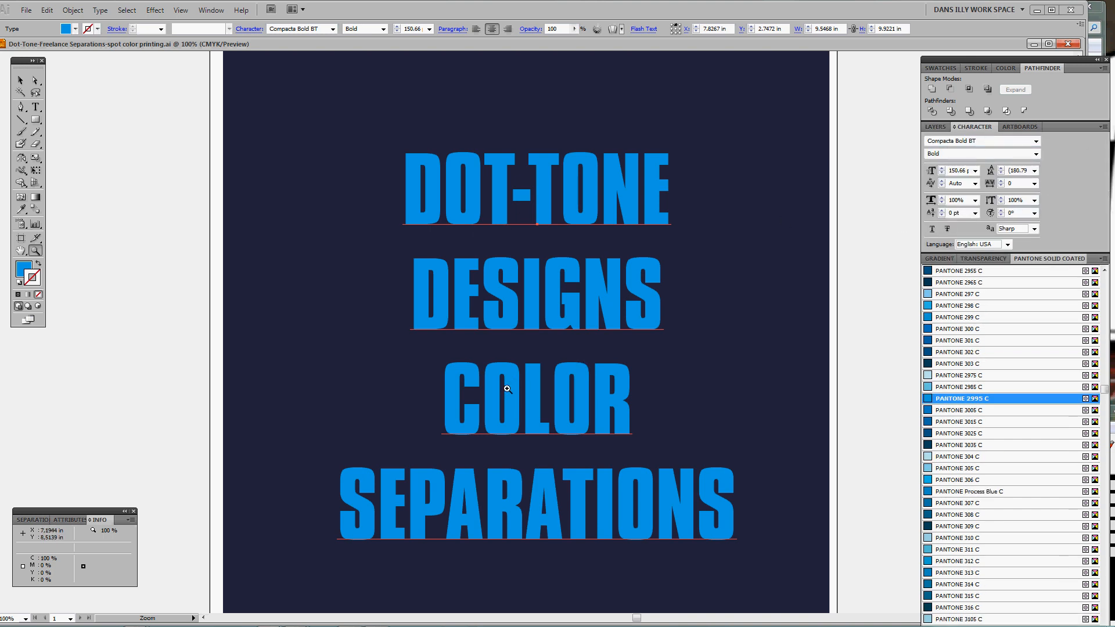
key(t)
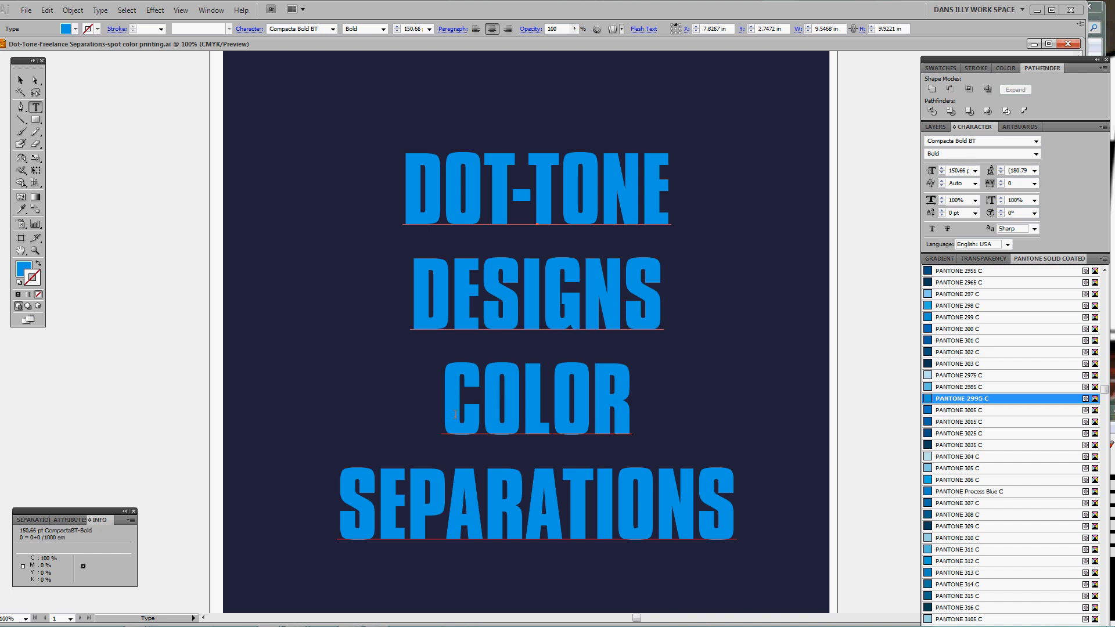
drag(452, 414, 683, 414)
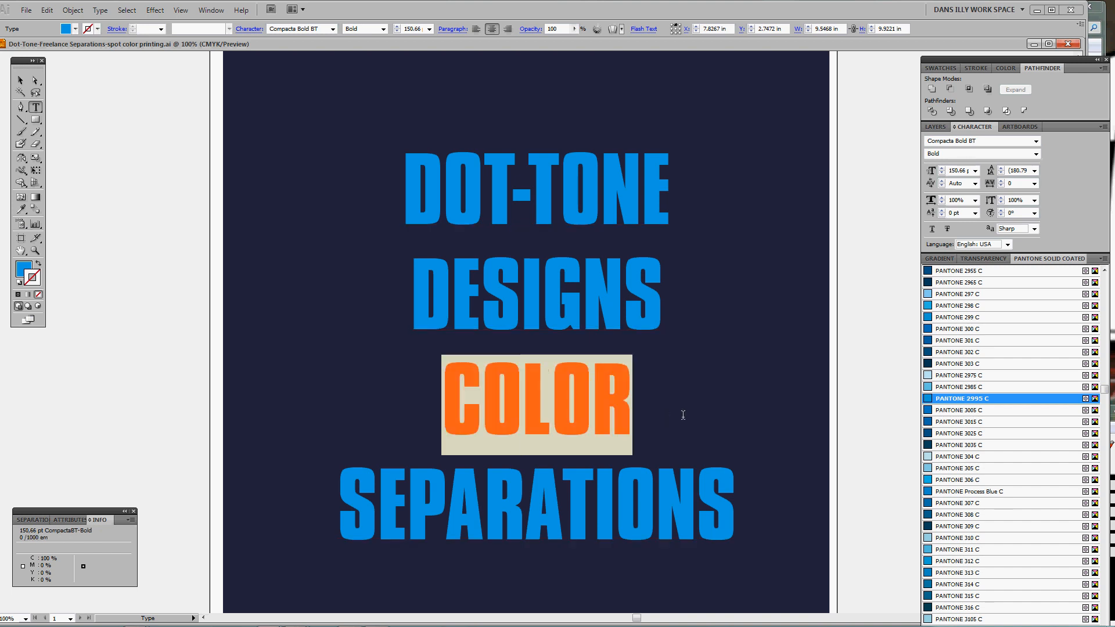
Give the word COLOR a tracking of 210 and a 150% horizontal scale
click(942, 197)
drag(942, 199, 942, 199)
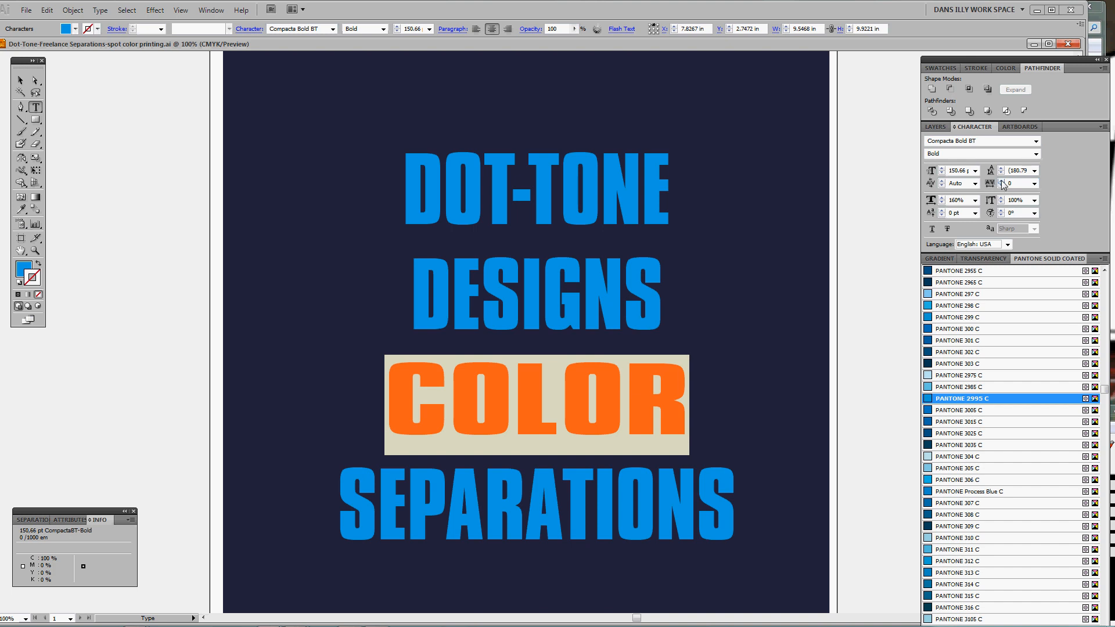
drag(1001, 181, 1001, 184)
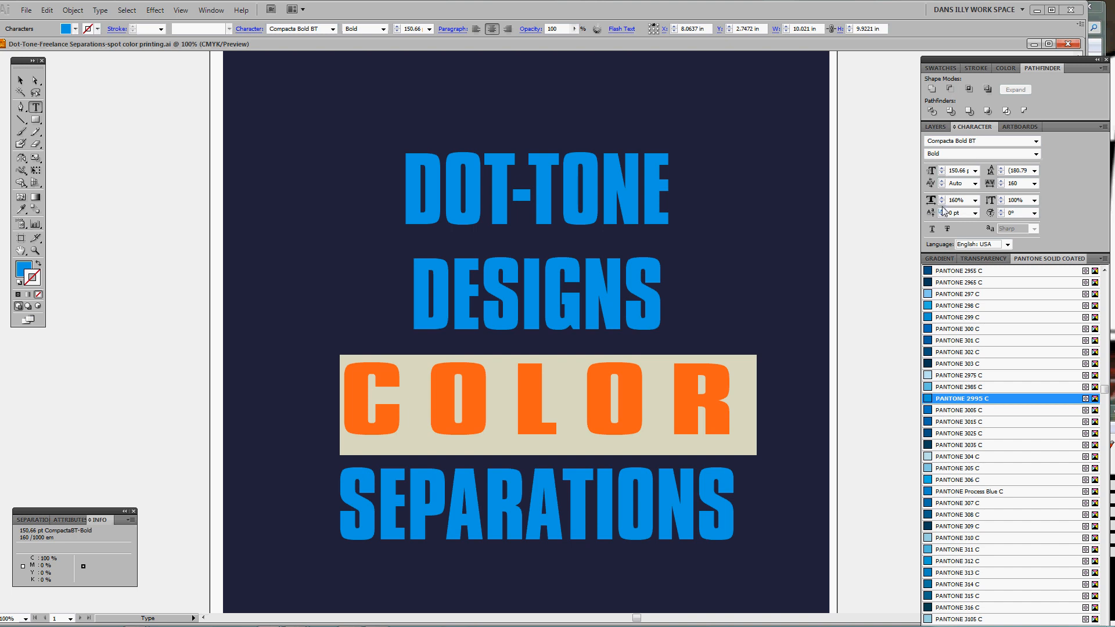
drag(942, 203, 942, 203)
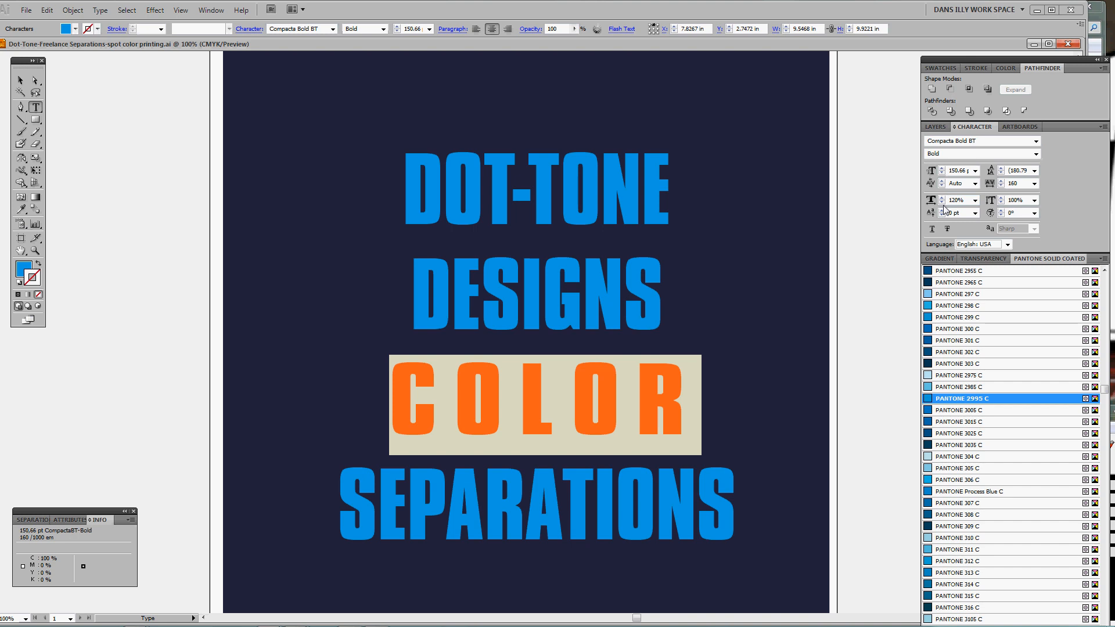
drag(1002, 181, 1002, 180)
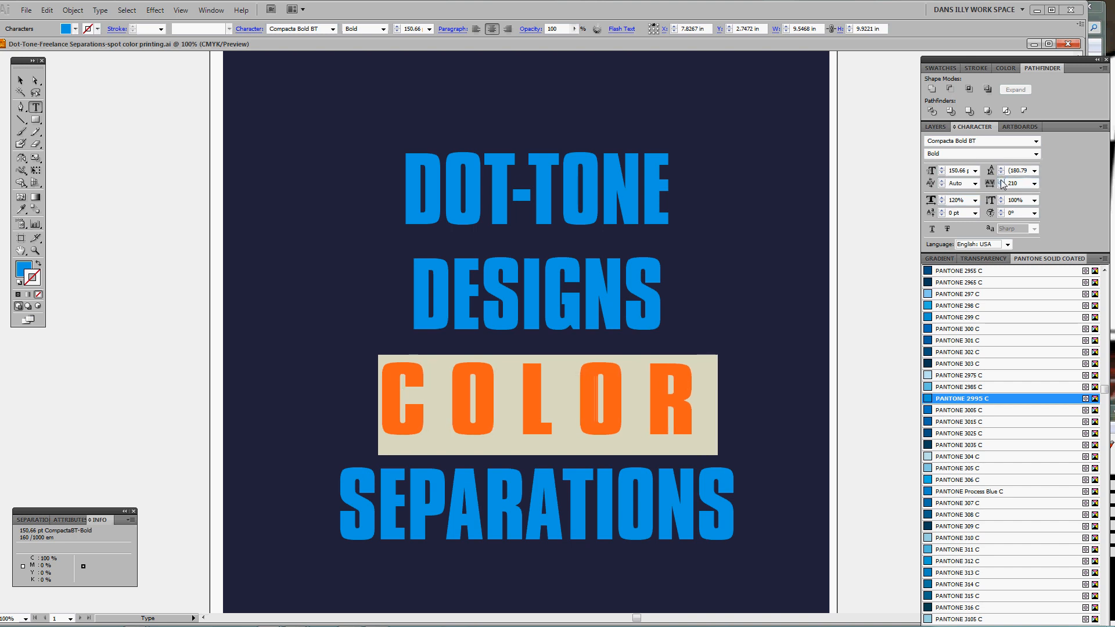
drag(942, 198, 942, 198)
Select the DESIGNS line and raise its tracking, settling at 30
key(Escape)
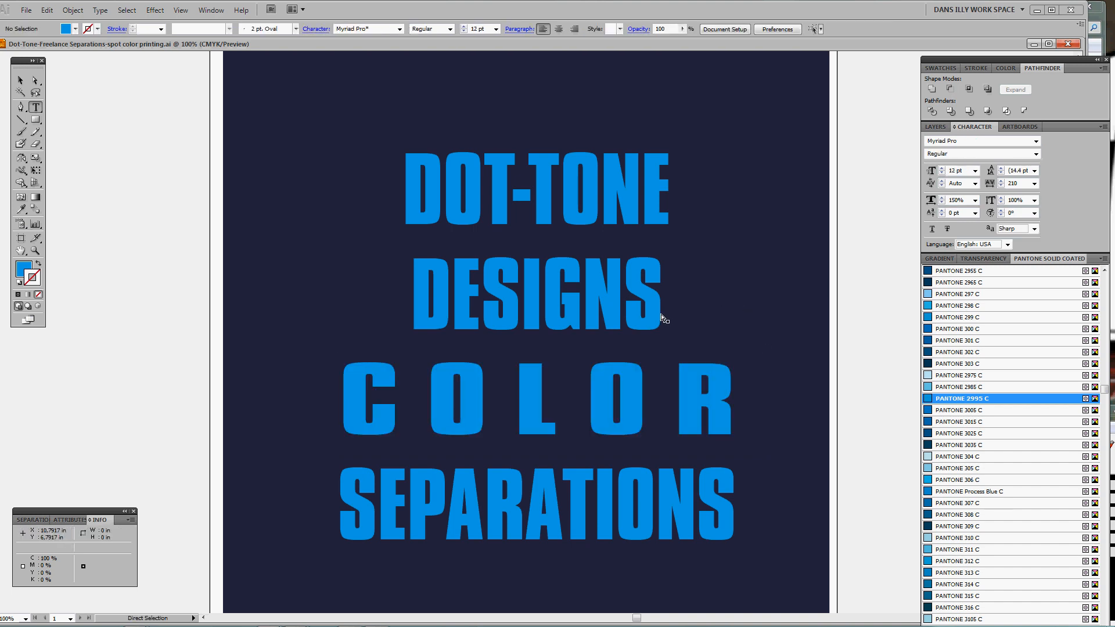
drag(413, 279, 677, 279)
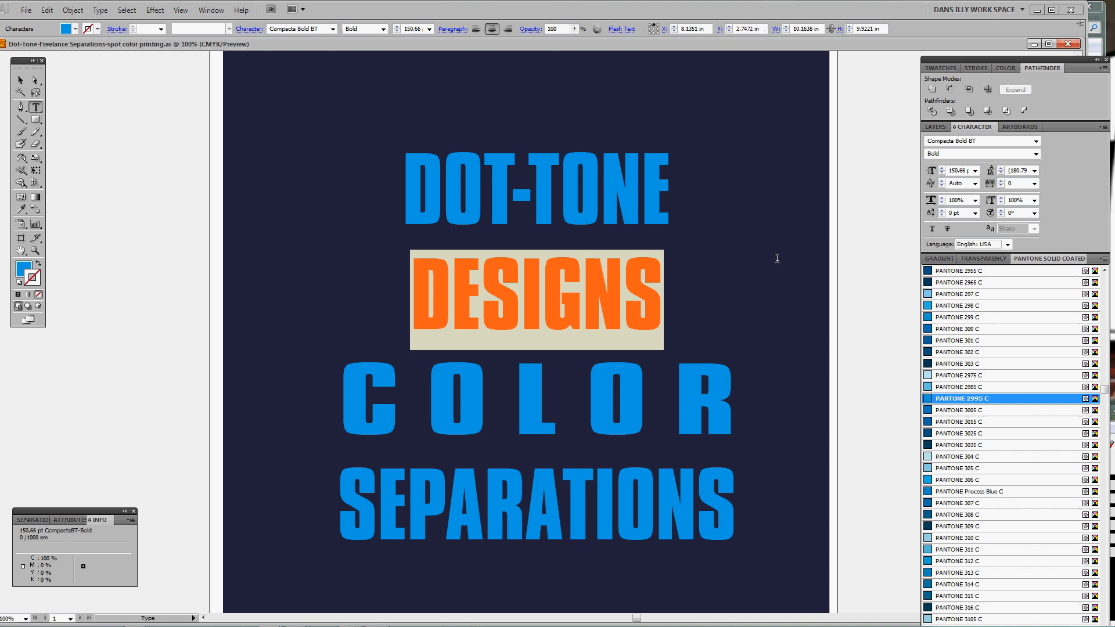
click(1001, 181)
click(1001, 181)
click(1001, 180)
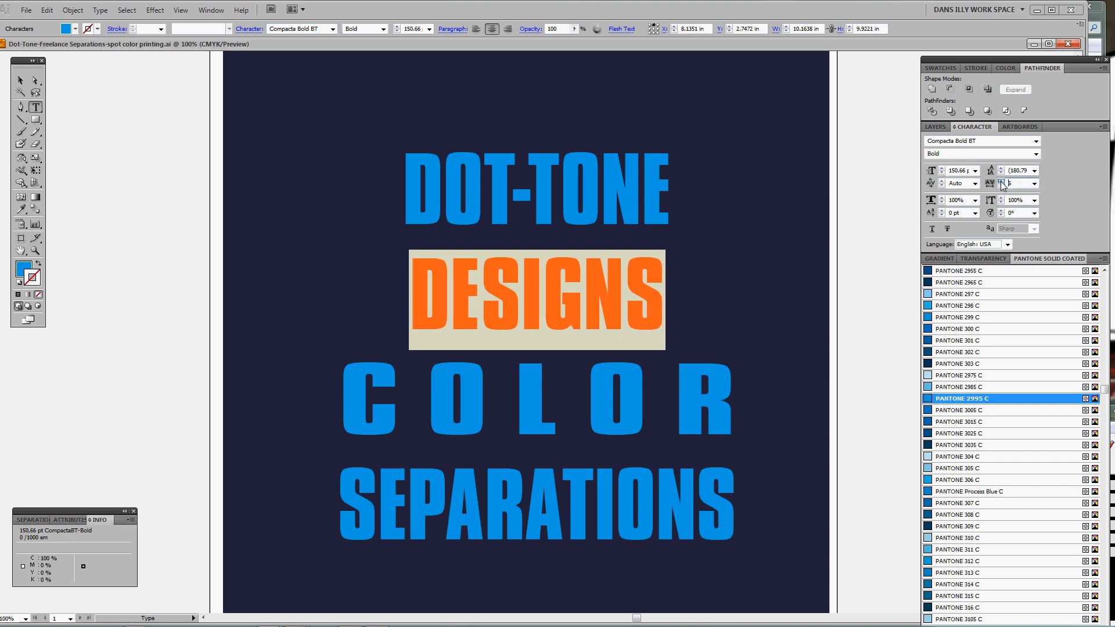
click(1001, 181)
click(1001, 181)
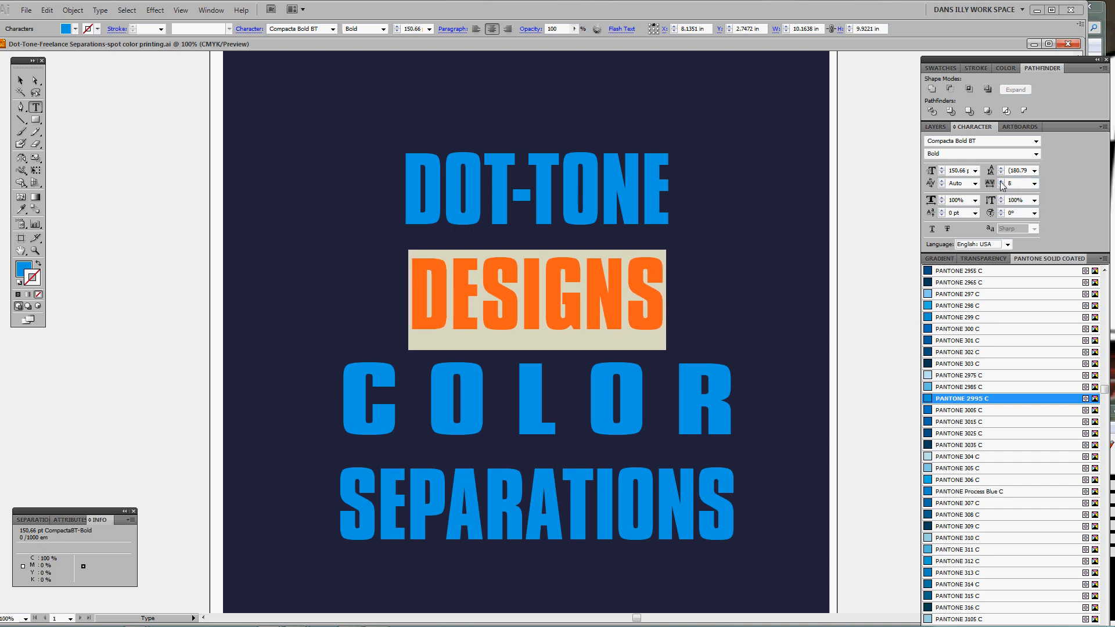
click(1001, 181)
click(1001, 180)
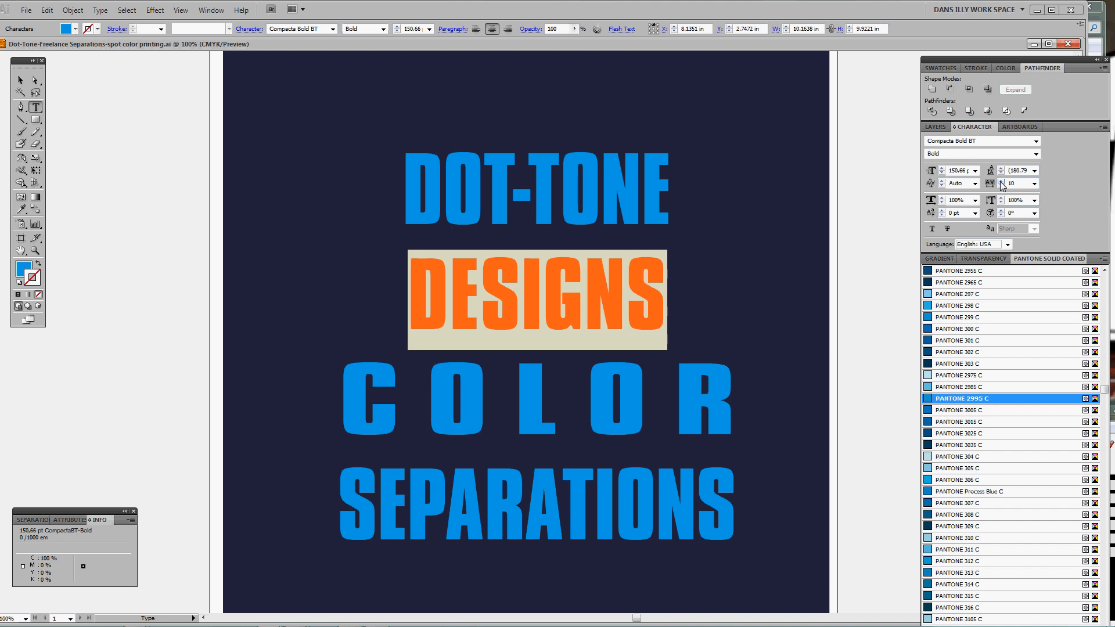
click(1001, 180)
click(1001, 181)
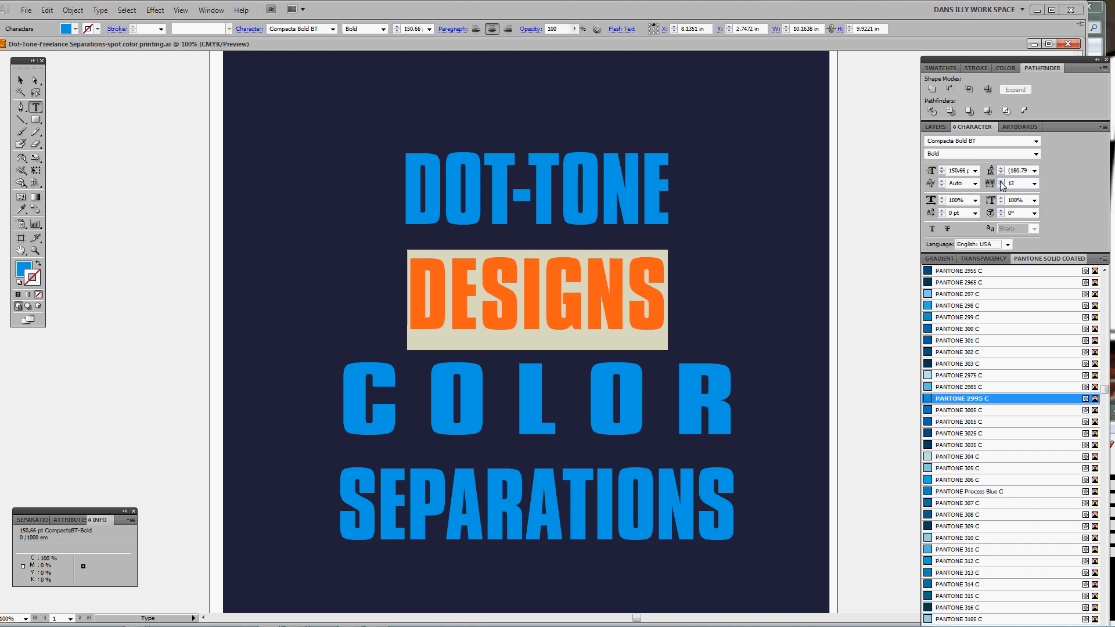
click(1001, 180)
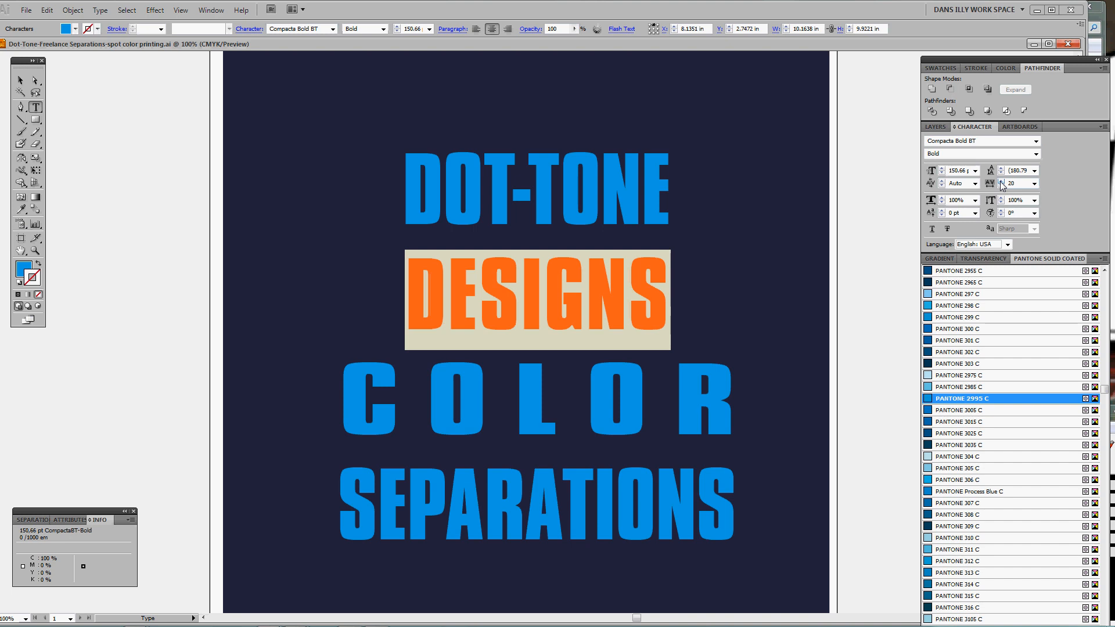
click(1001, 181)
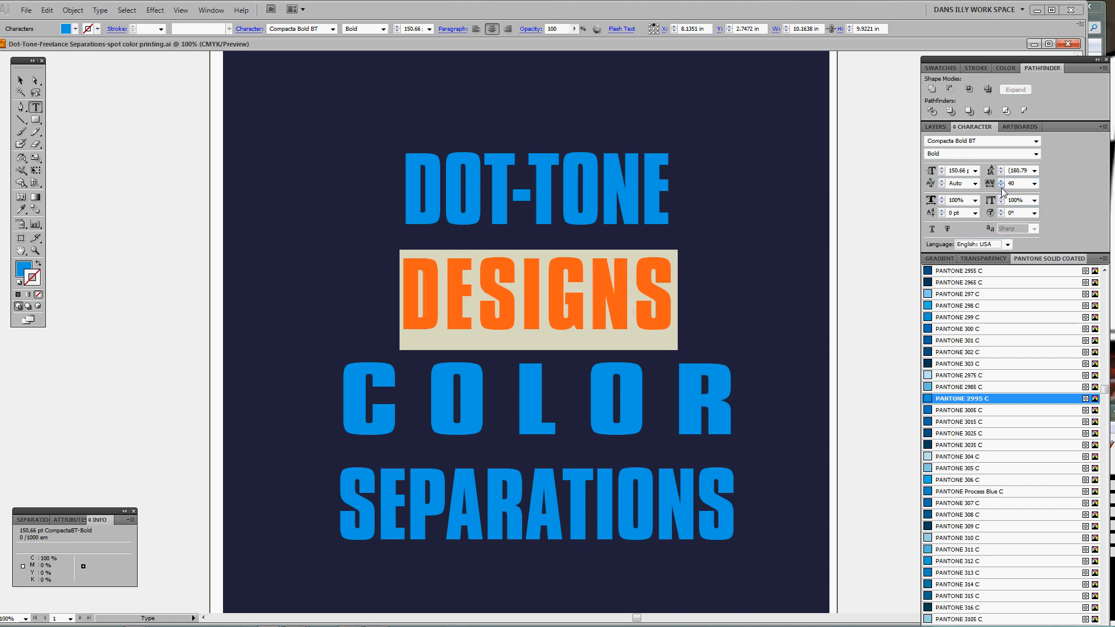
click(1001, 186)
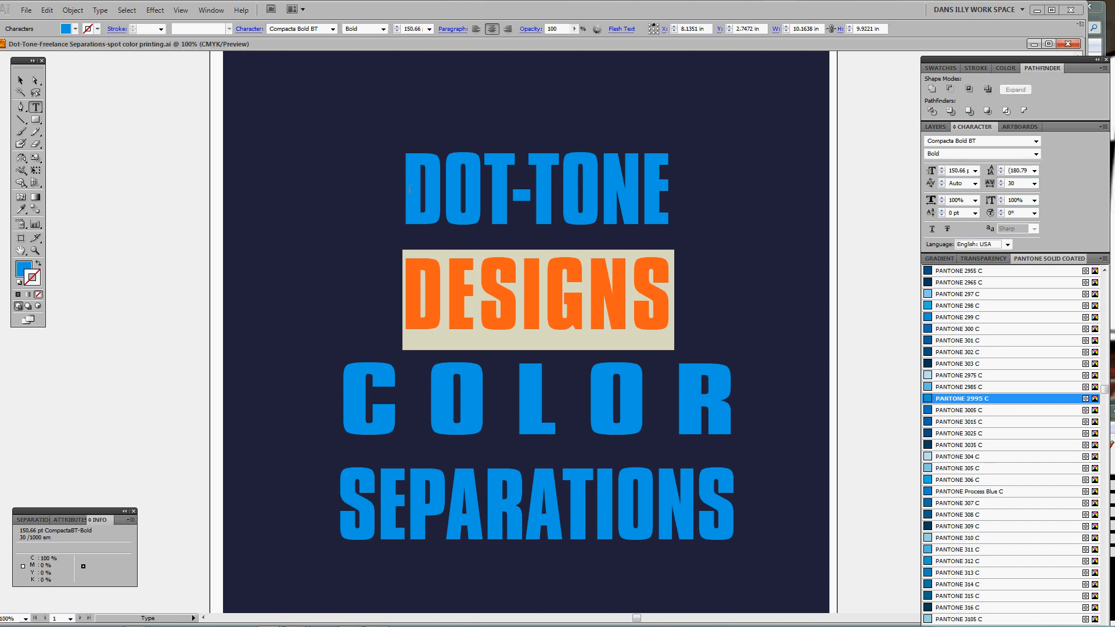
Set DOT-TONE and DESIGNS to tracking 50 and 115% horizontal scale, then deselect
drag(409, 189, 695, 300)
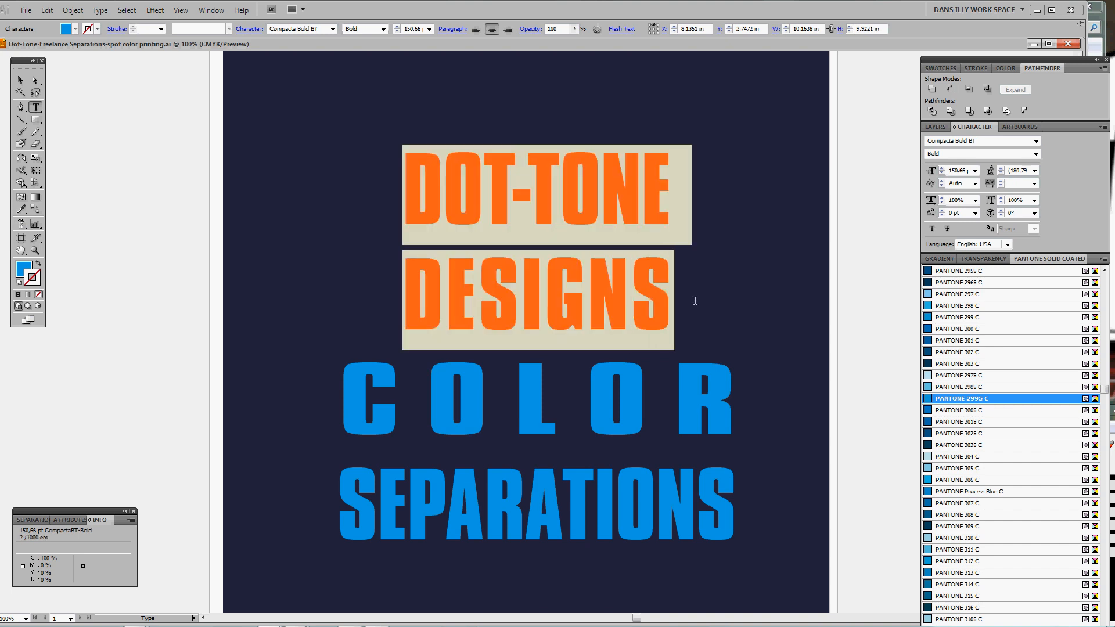
click(1001, 182)
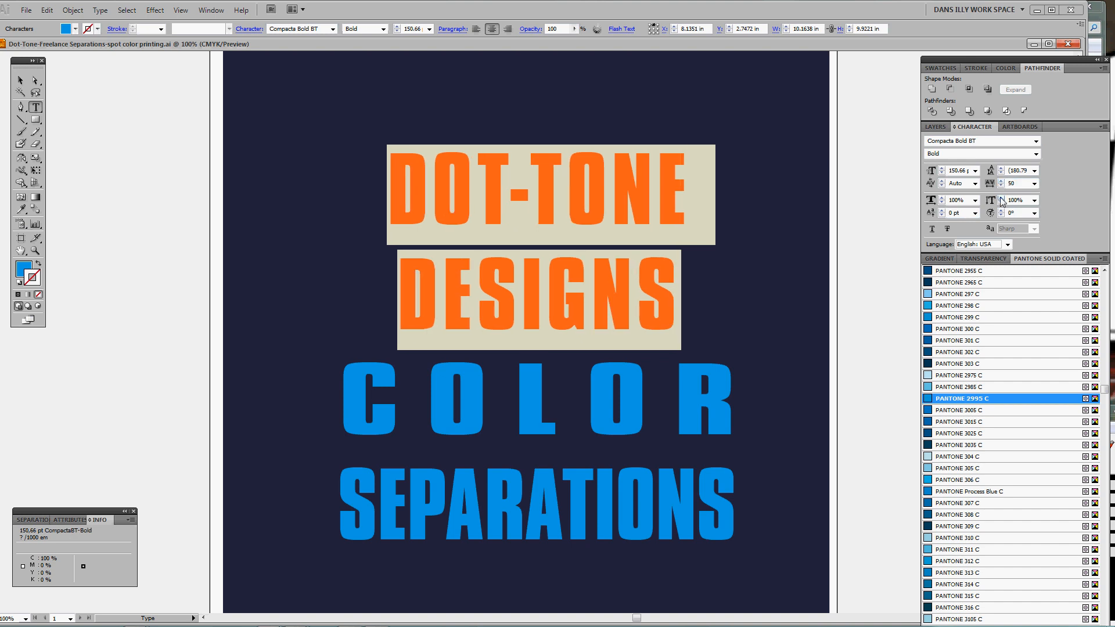
click(942, 198)
click(942, 198)
click(942, 198)
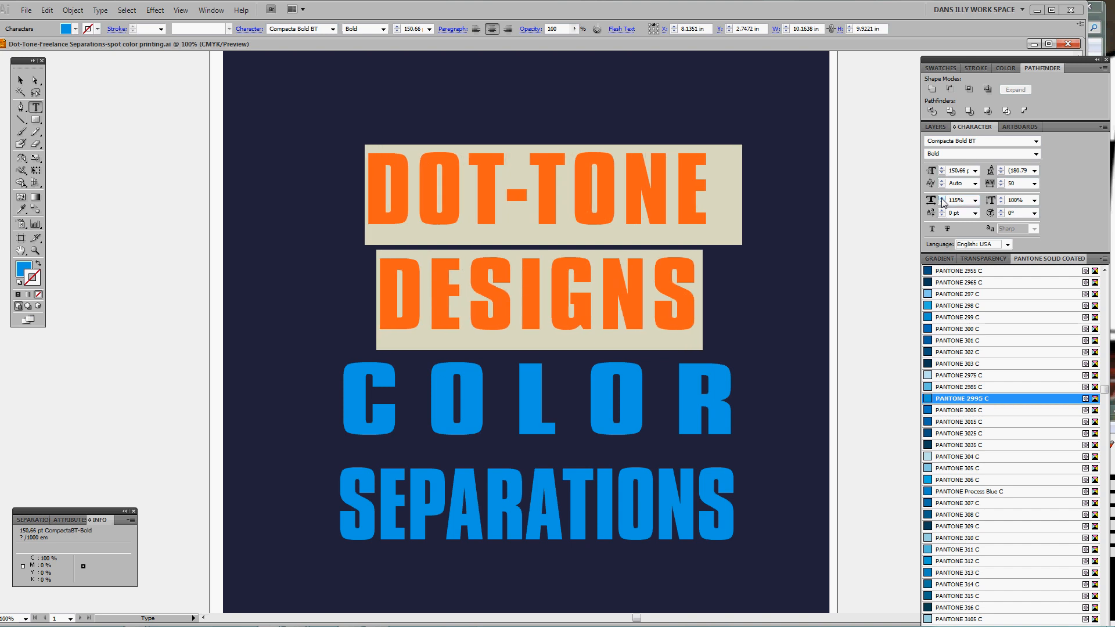
drag(377, 301, 150, 329)
ctrl+click(702, 314)
Place a copy of the lettering on the pasteboard, trial-scale DESIGNS, then undo back to live type
drag(150, 329, 523, 319)
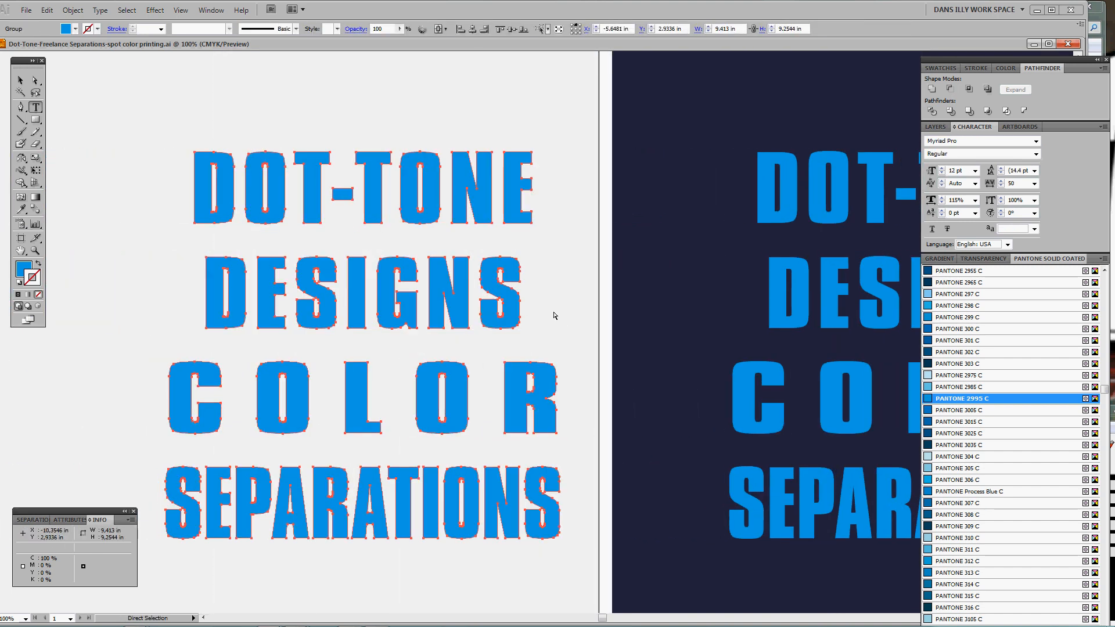
key(ctrl+shift+a)
drag(186, 245, 704, 350)
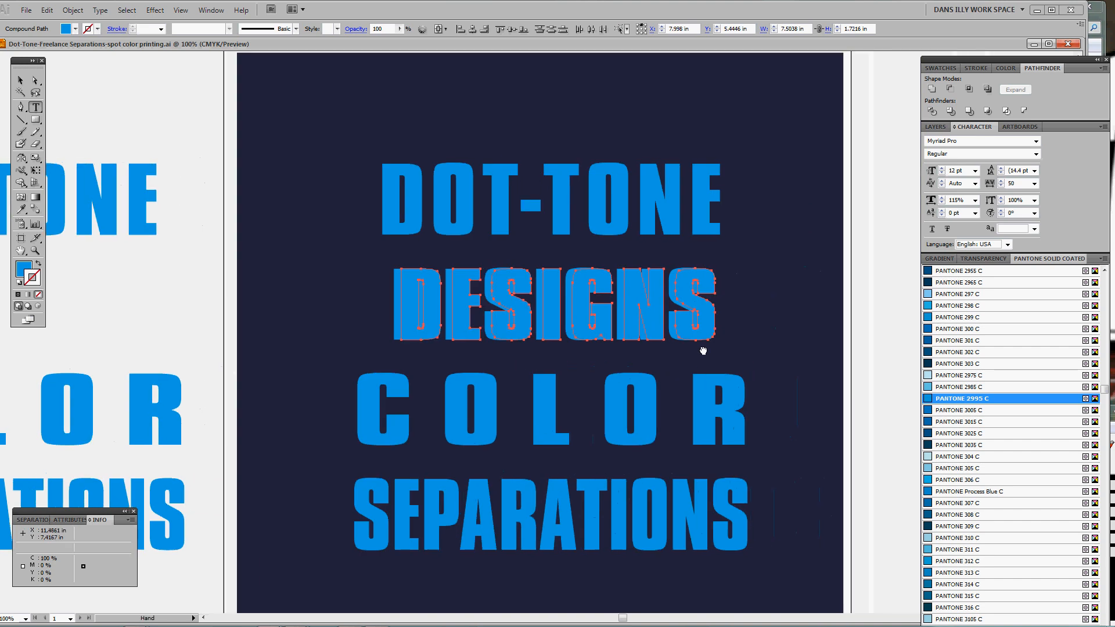
key(s)
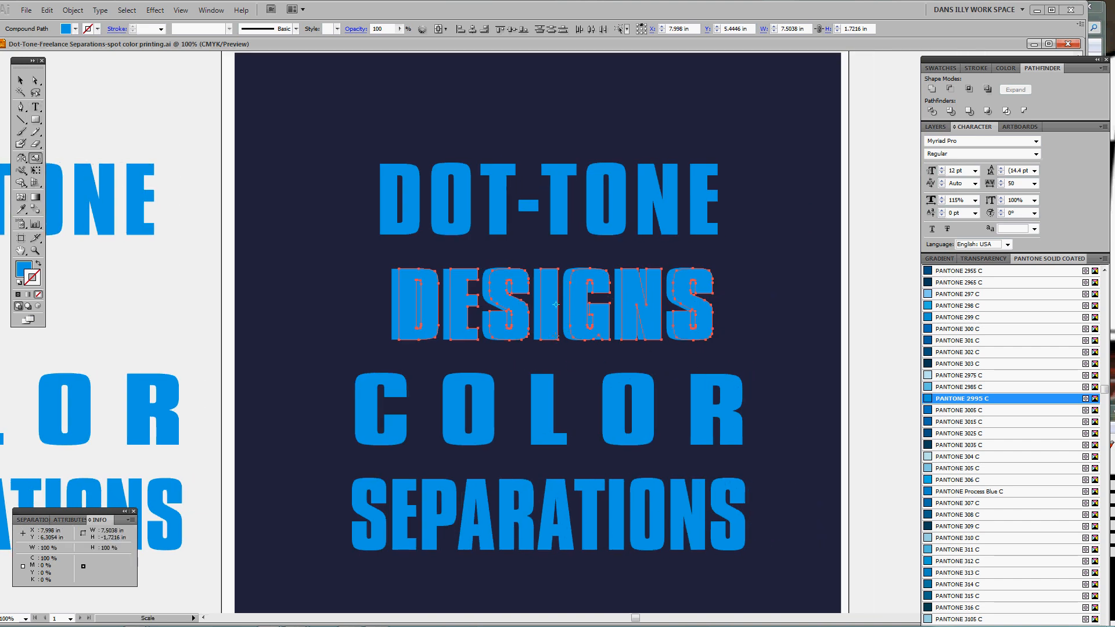
drag(731, 341, 757, 343)
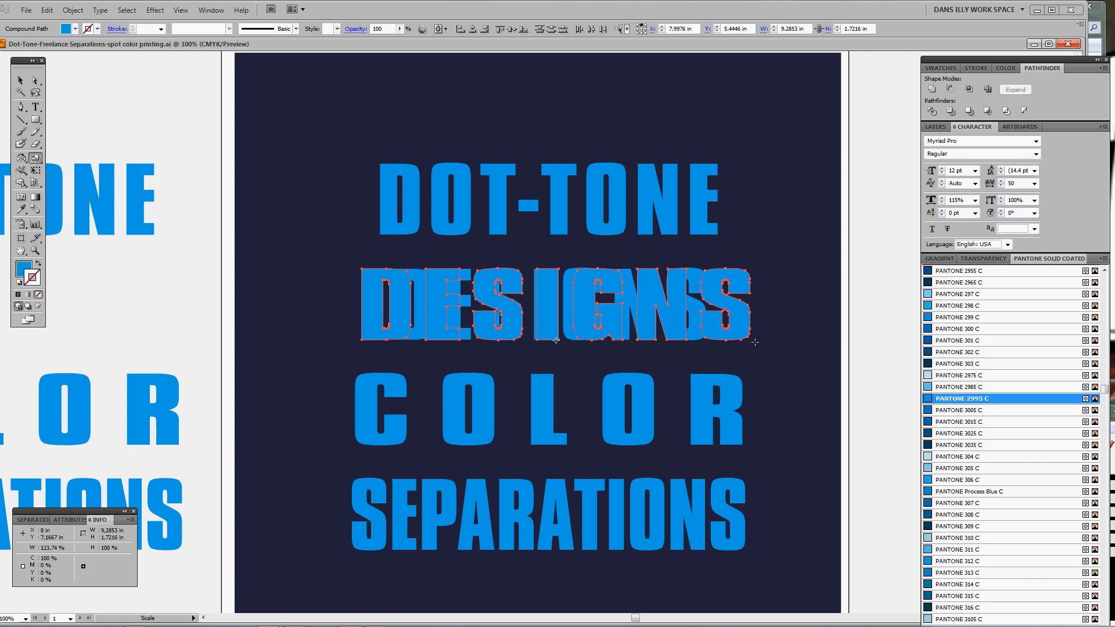
key(ctrl+z)
key(ctrl+z)
key(ctrl+a)
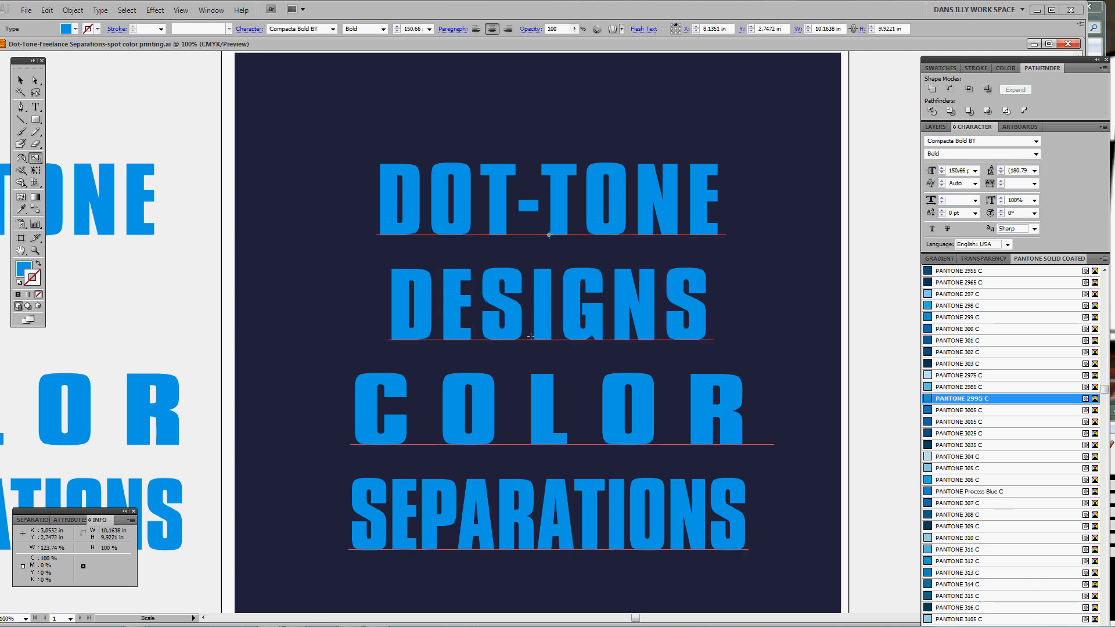
Increase the tracking of DESIGNS and stretch it horizontally to 135%
key(t)
drag(389, 314, 800, 327)
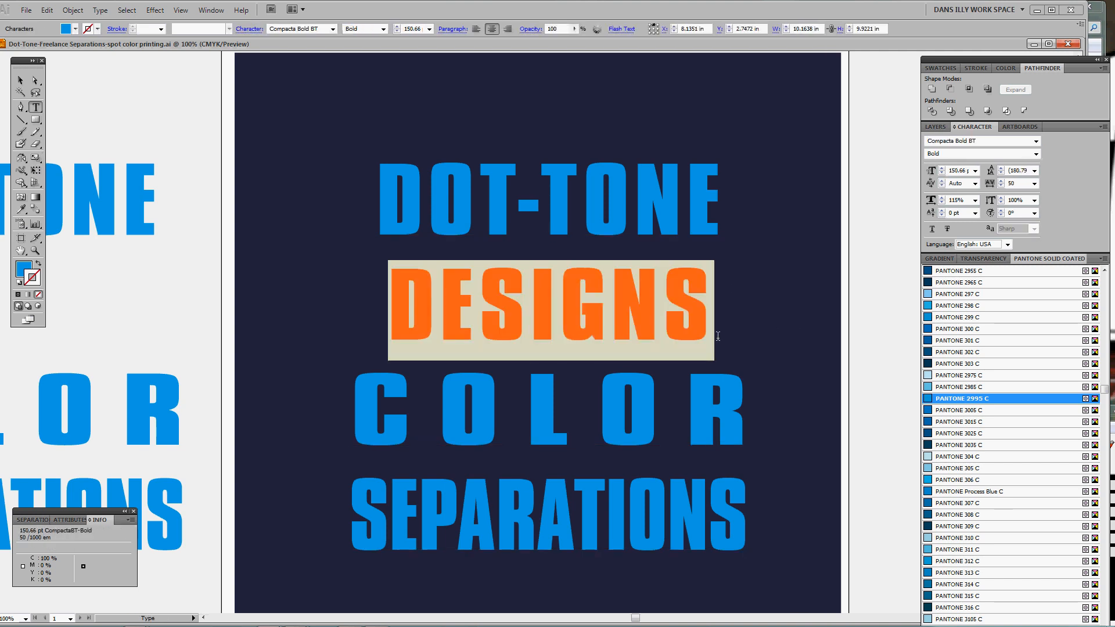
click(1000, 181)
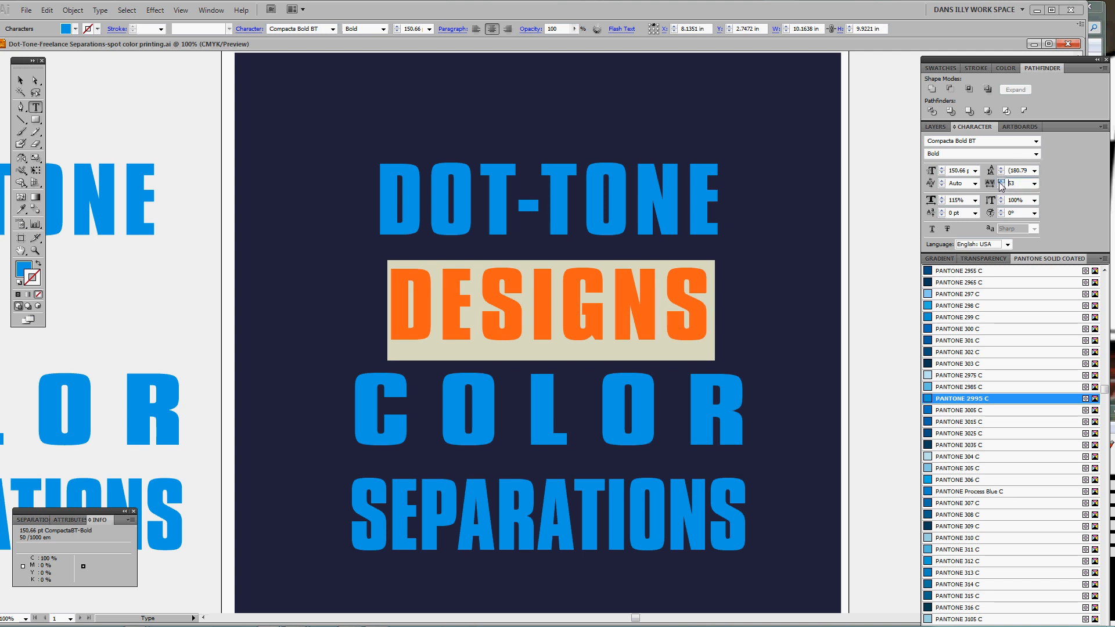
drag(1001, 184, 1001, 186)
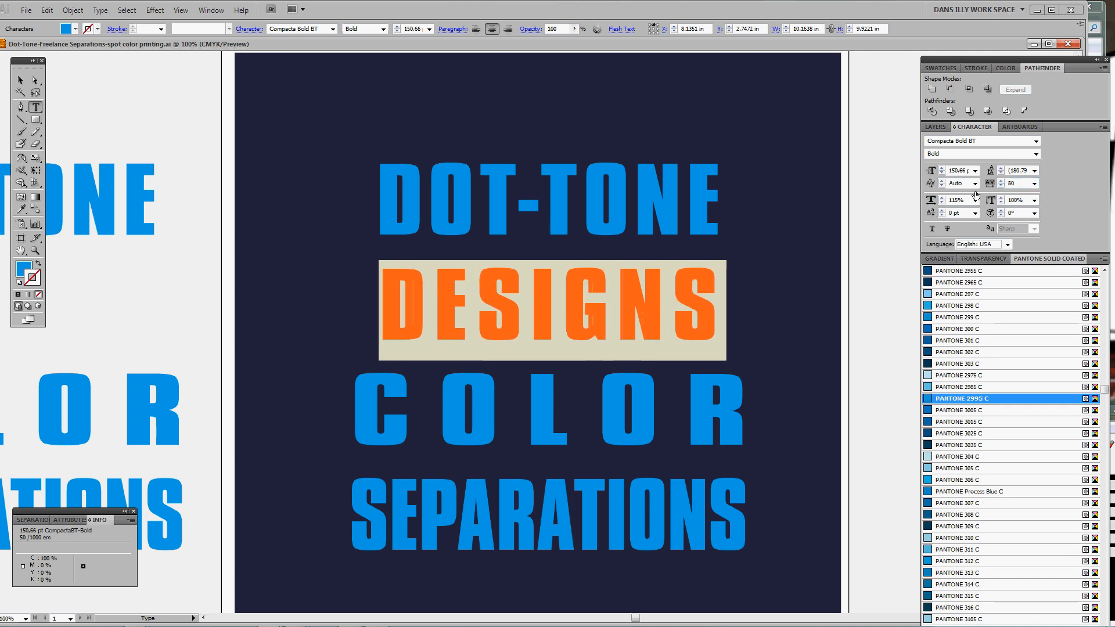
click(942, 199)
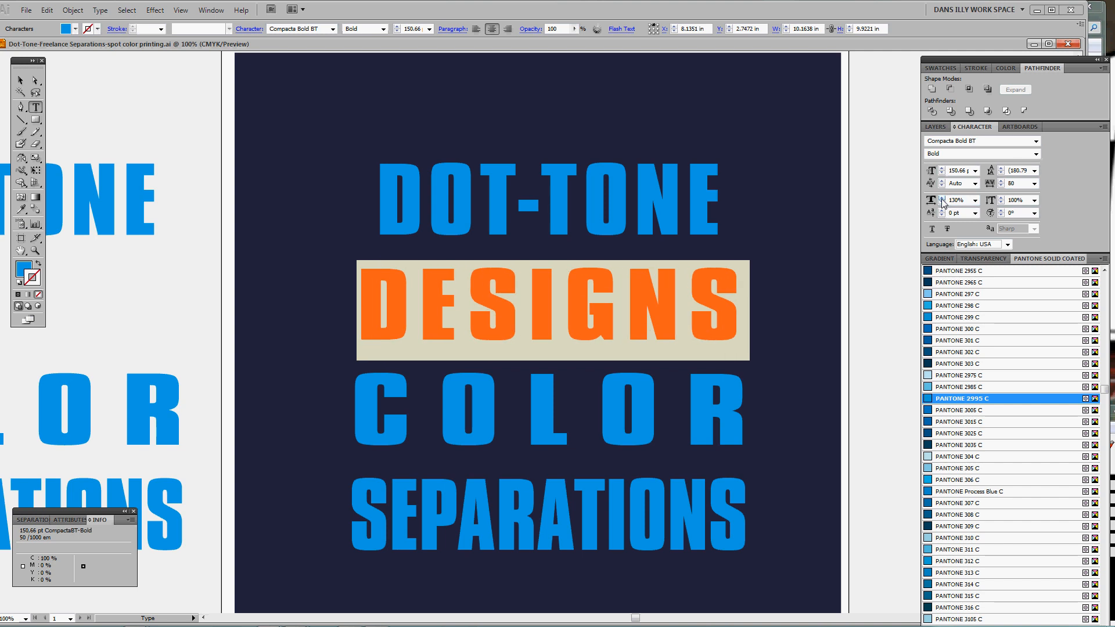
click(942, 198)
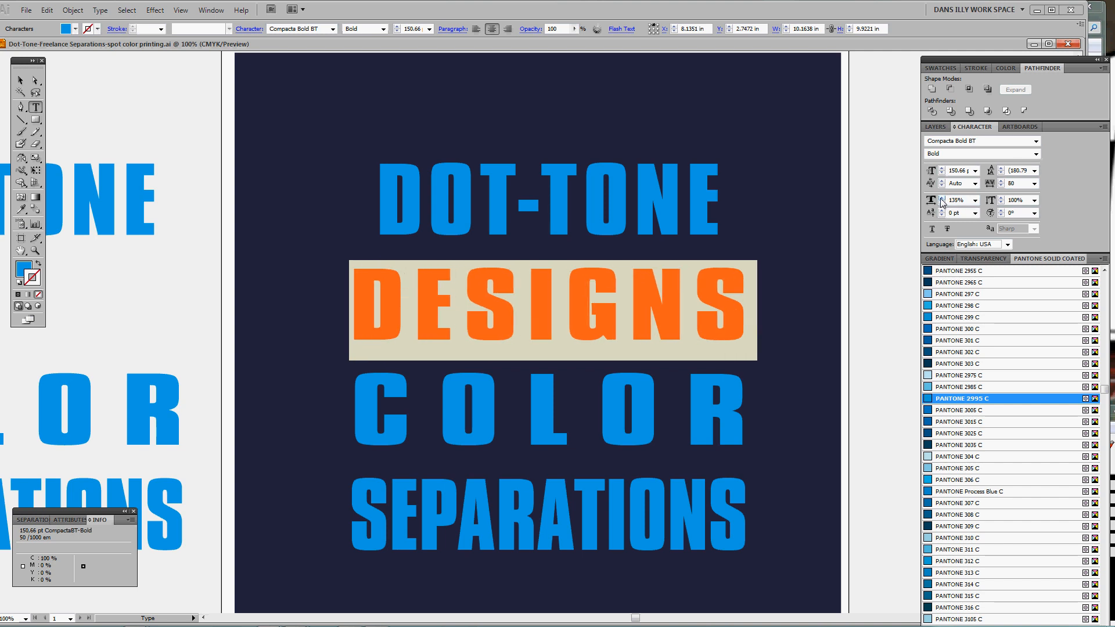
Widen DOT-TONE to 130% horizontal scale with tracking 59, then deselect and zoom out
drag(379, 169, 719, 208)
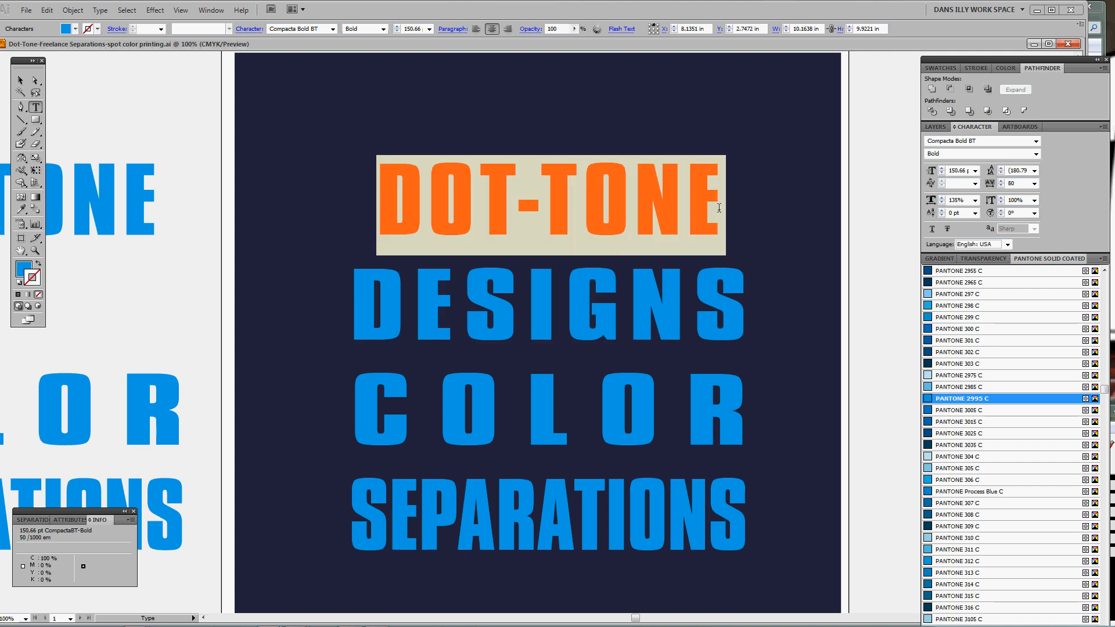
click(942, 199)
click(942, 199)
click(942, 198)
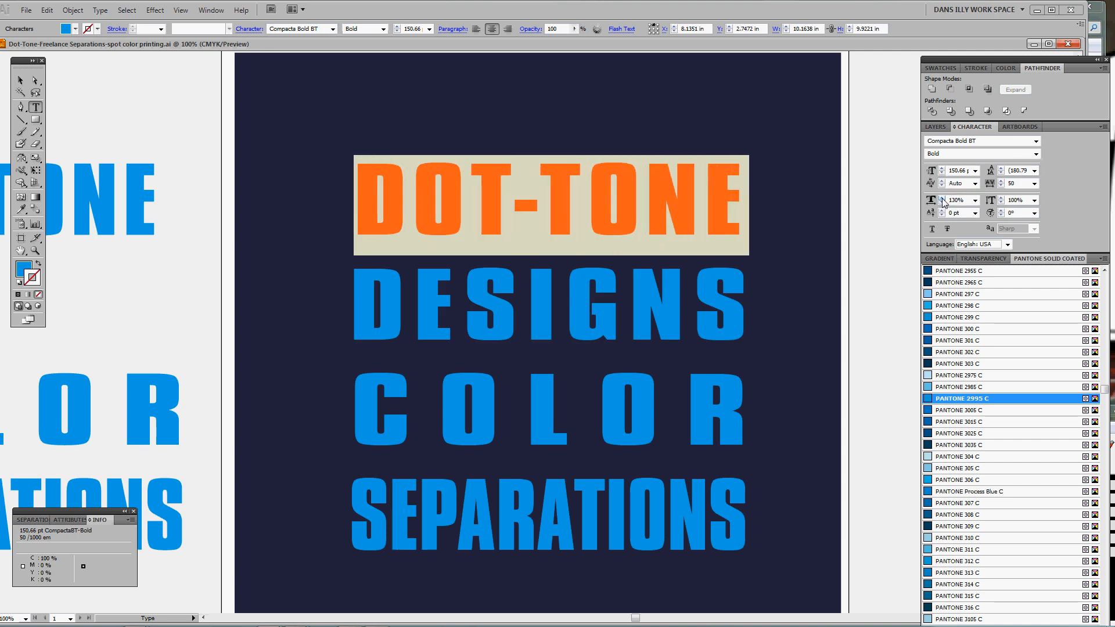
click(999, 182)
click(1000, 181)
click(1000, 181)
click(999, 182)
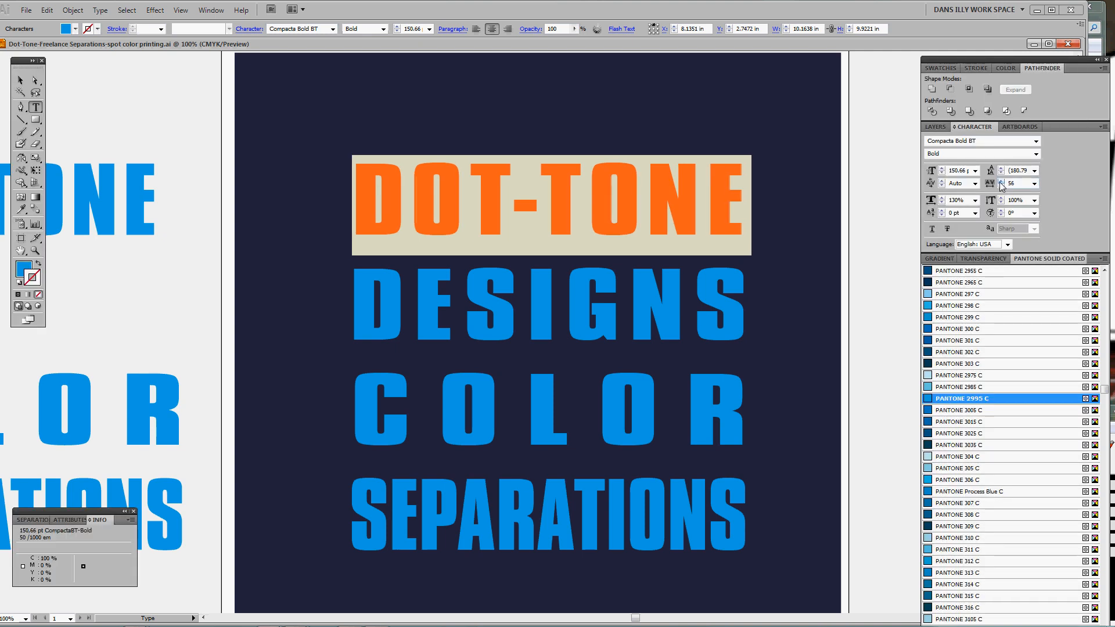
click(999, 181)
click(1000, 181)
click(1000, 181)
click(999, 181)
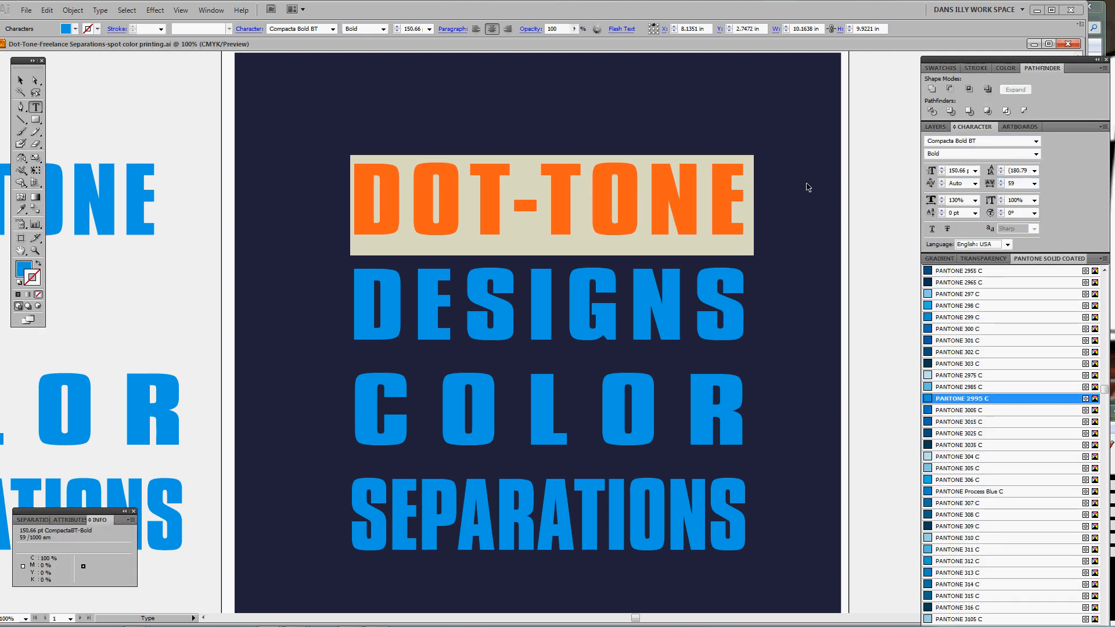
key(ctrl+shift+a)
key(z)
alt+click(700, 286)
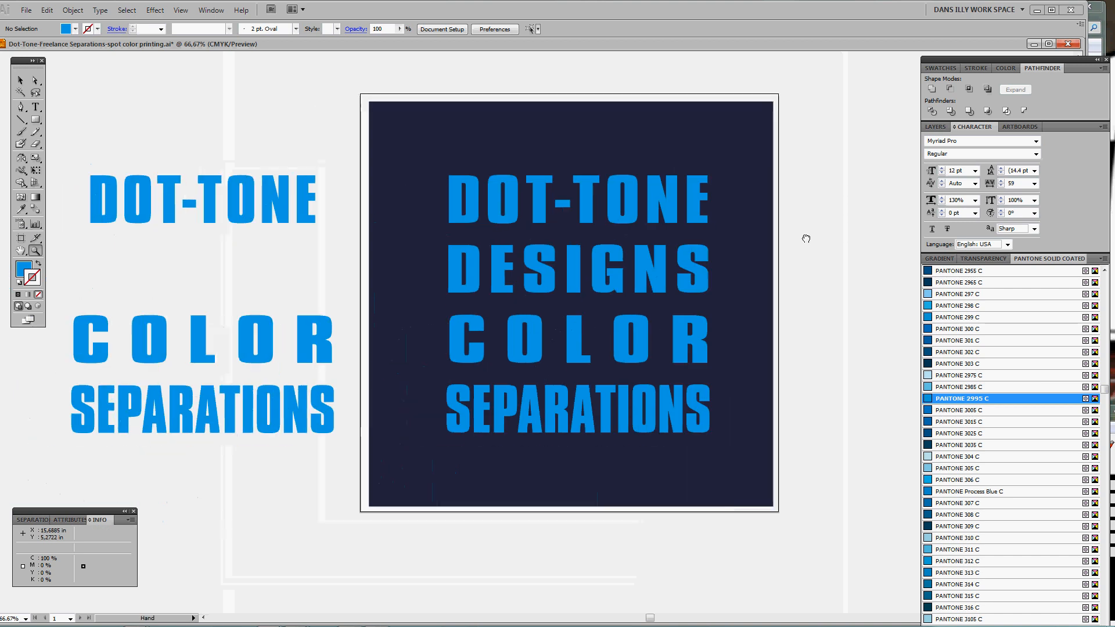
Delete the spare lettering copies left of the artboard and select the four-line title
drag(247, 408, 244, 400)
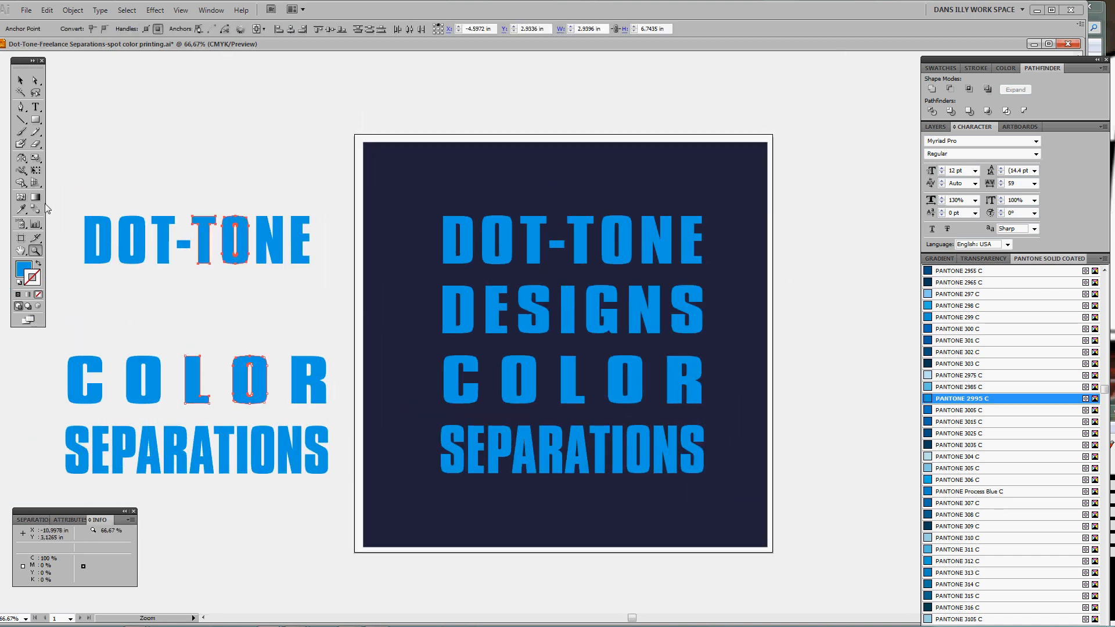
drag(56, 186, 343, 506)
key(Delete)
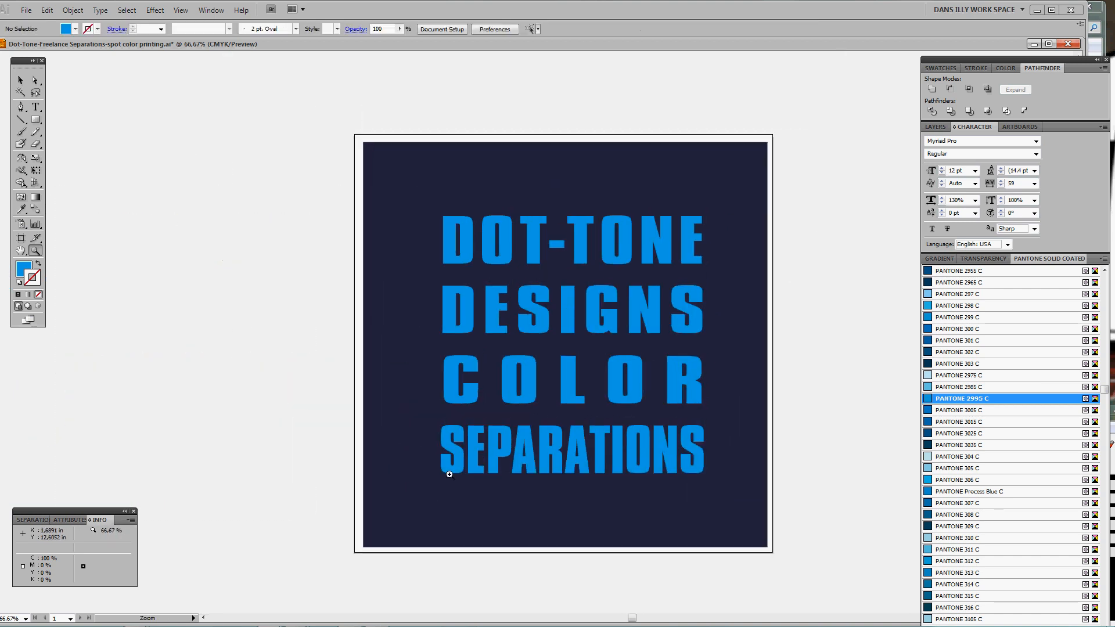
drag(613, 425, 589, 427)
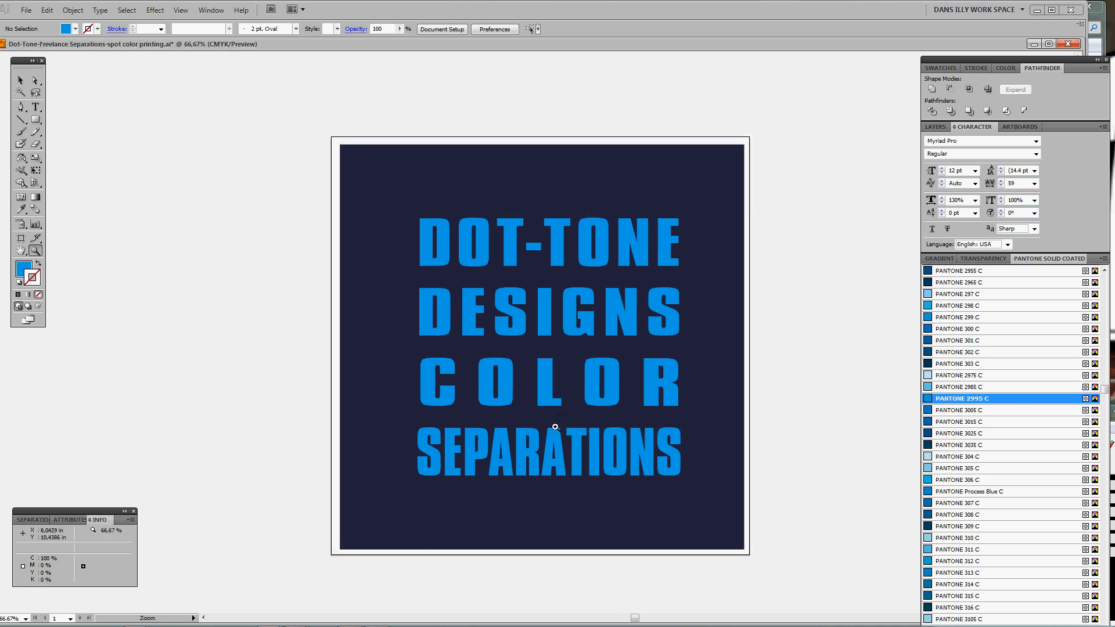
ctrl+click(610, 400)
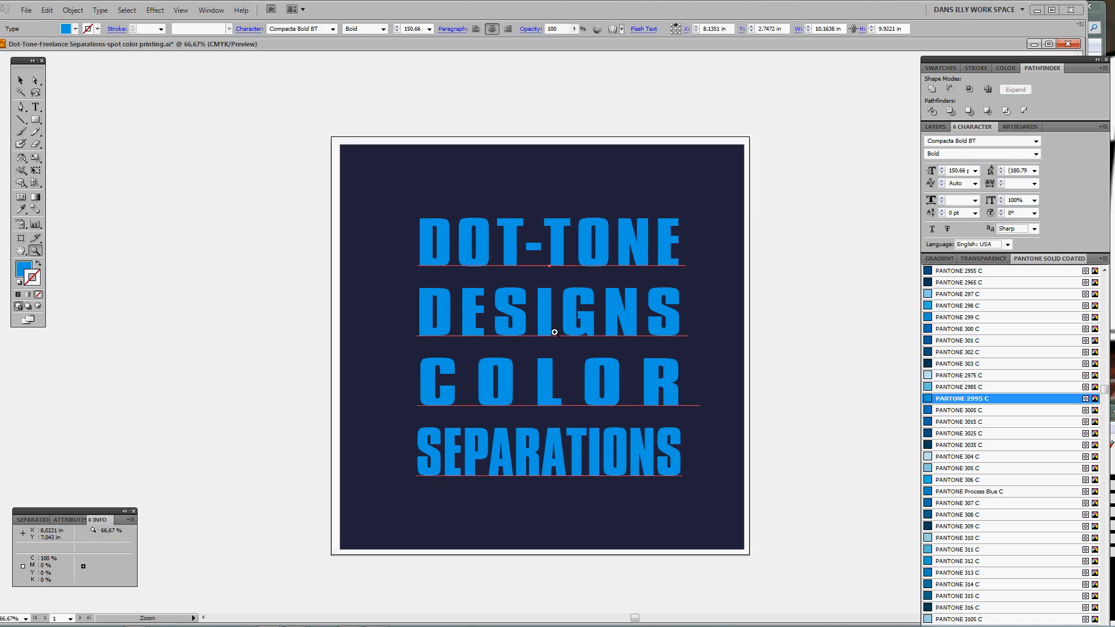
Lower the title's leading to 167 pt and move the block to centre it on the navy background
click(1001, 173)
click(1000, 173)
click(1000, 173)
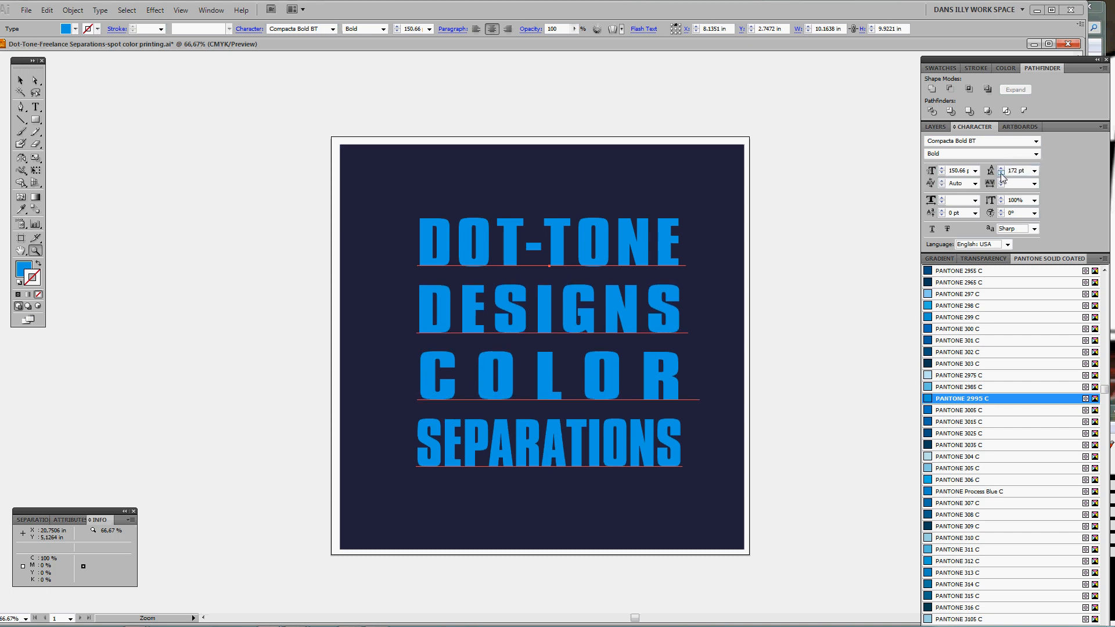
click(1000, 173)
click(1000, 173)
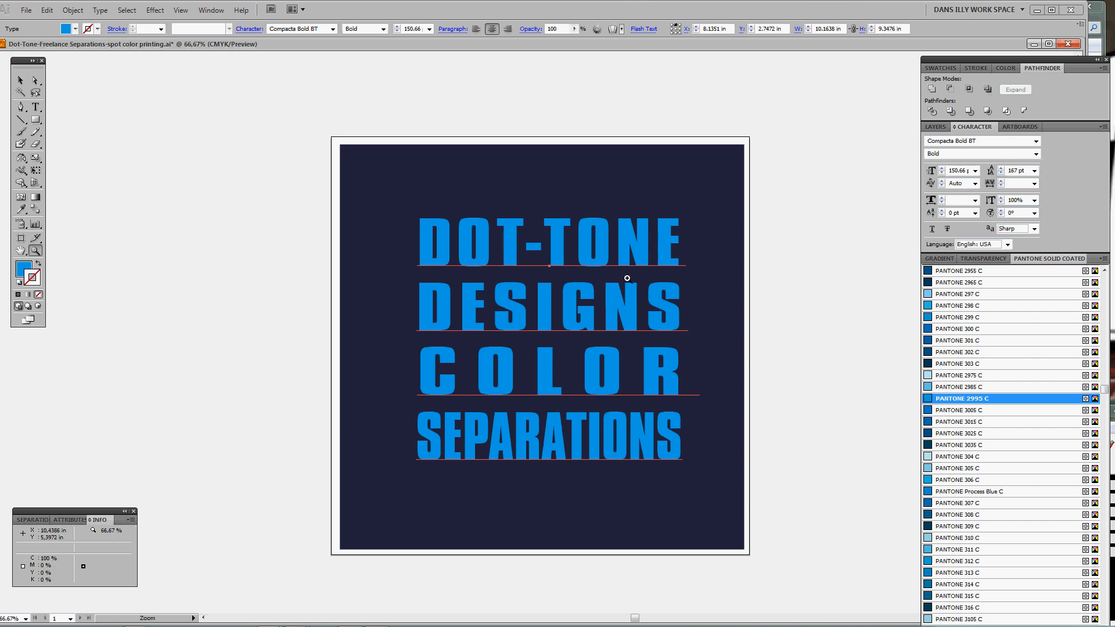
drag(643, 256, 626, 269)
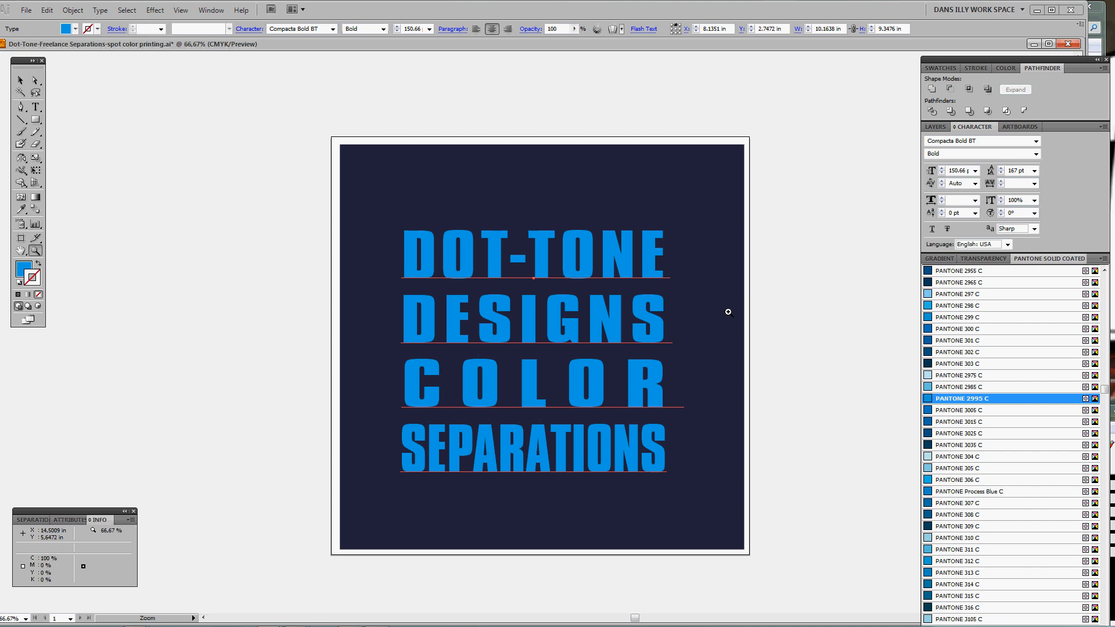
Zoom to 100% on the title and make the Stroke swatch active
click(560, 382)
drag(593, 357, 590, 383)
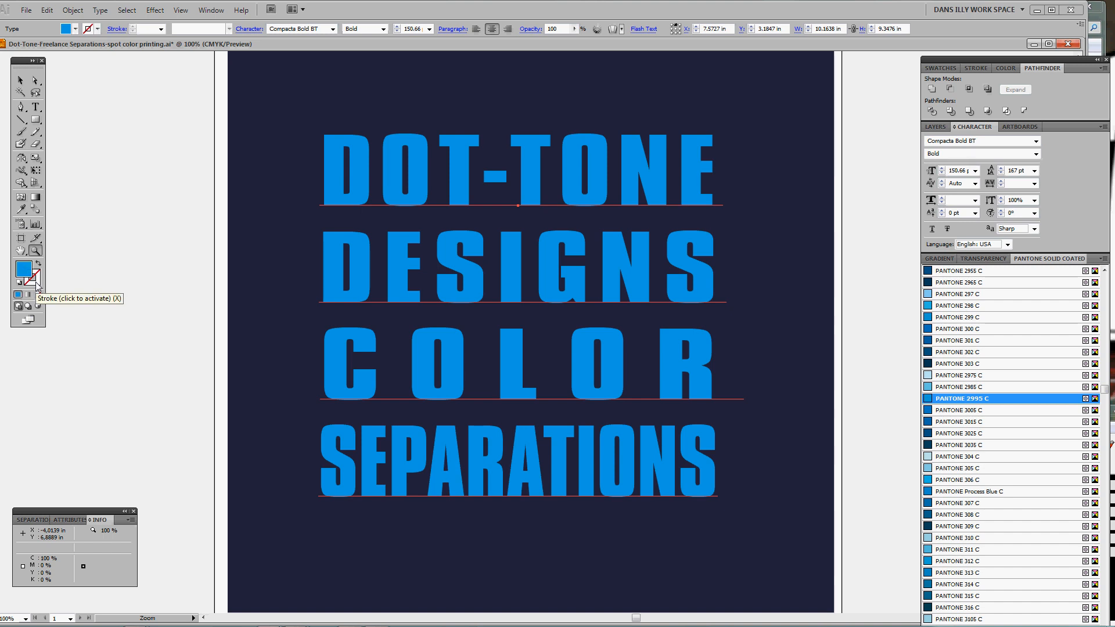
click(35, 282)
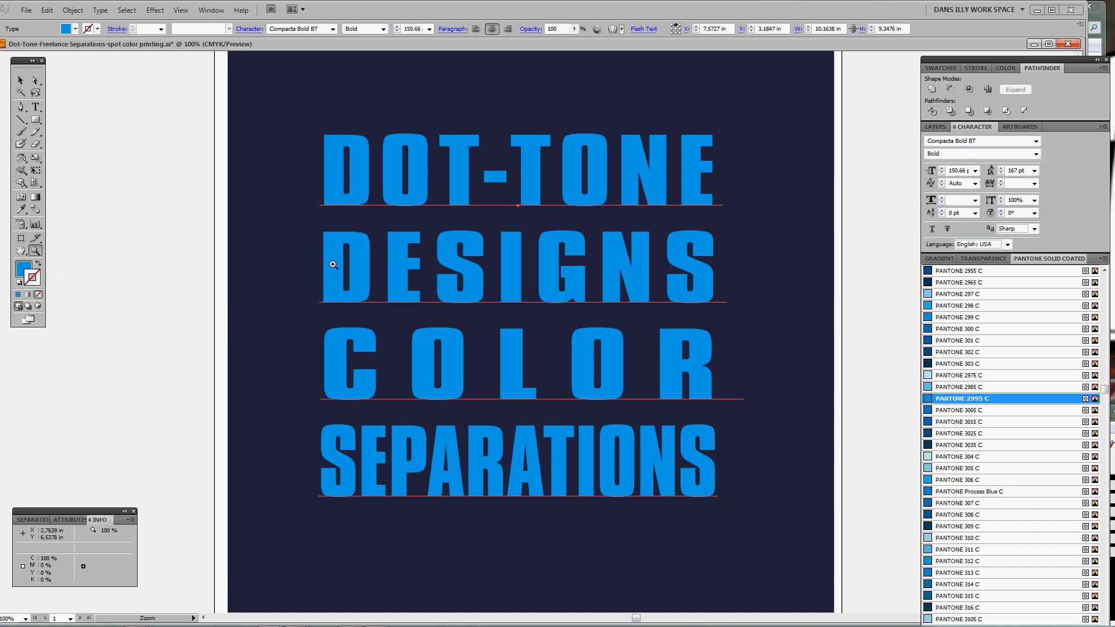
Give the blue title letters a 6 pt stroke using the White swatch
click(976, 69)
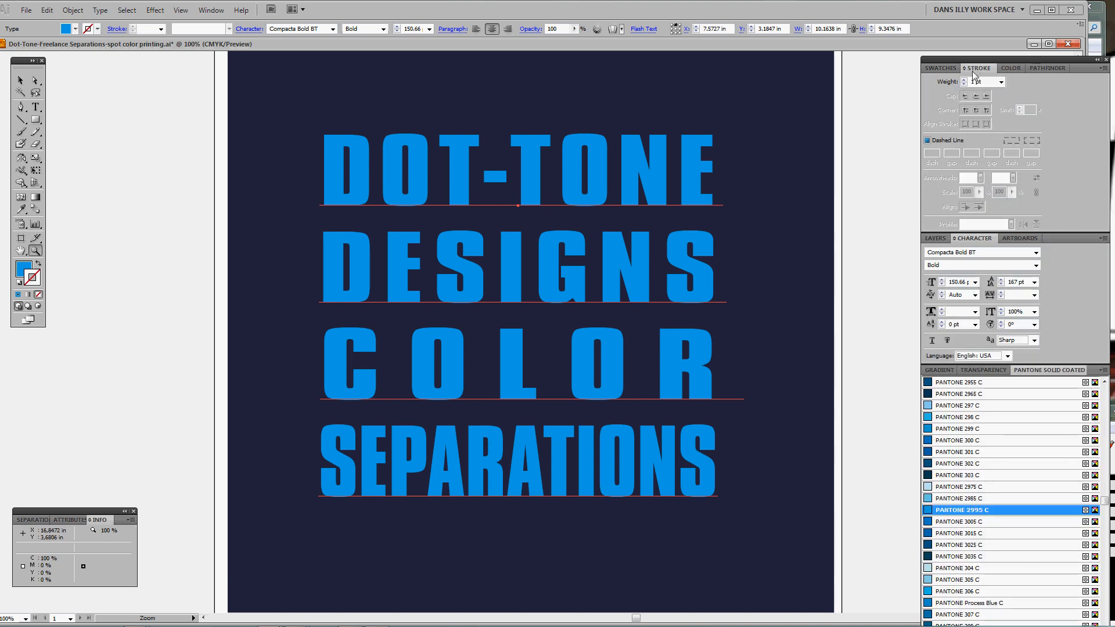
click(964, 80)
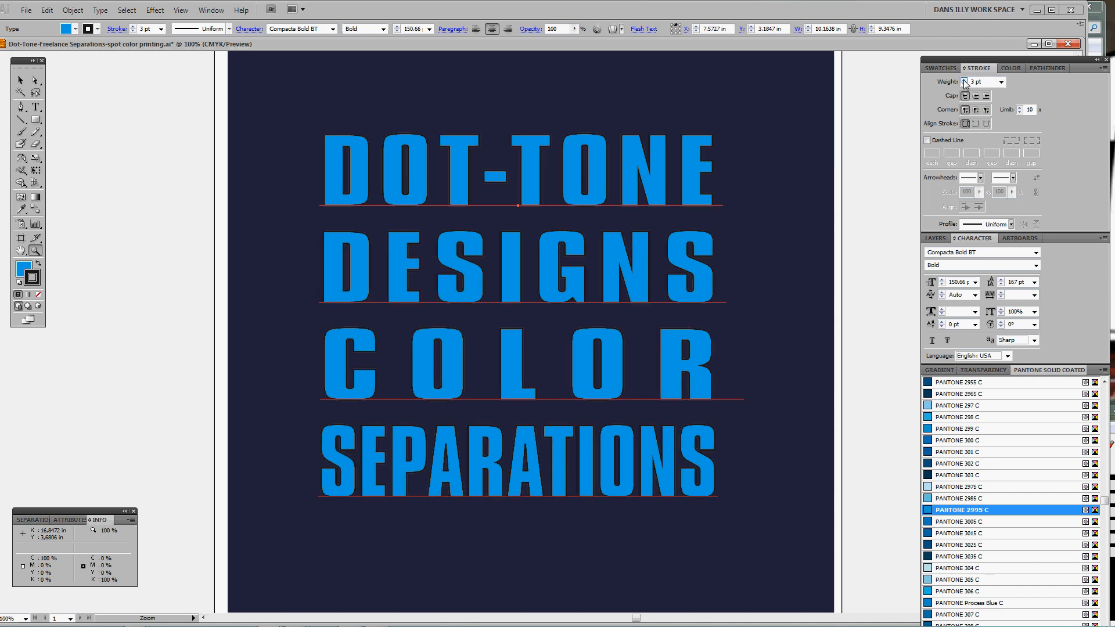
click(964, 81)
click(964, 81)
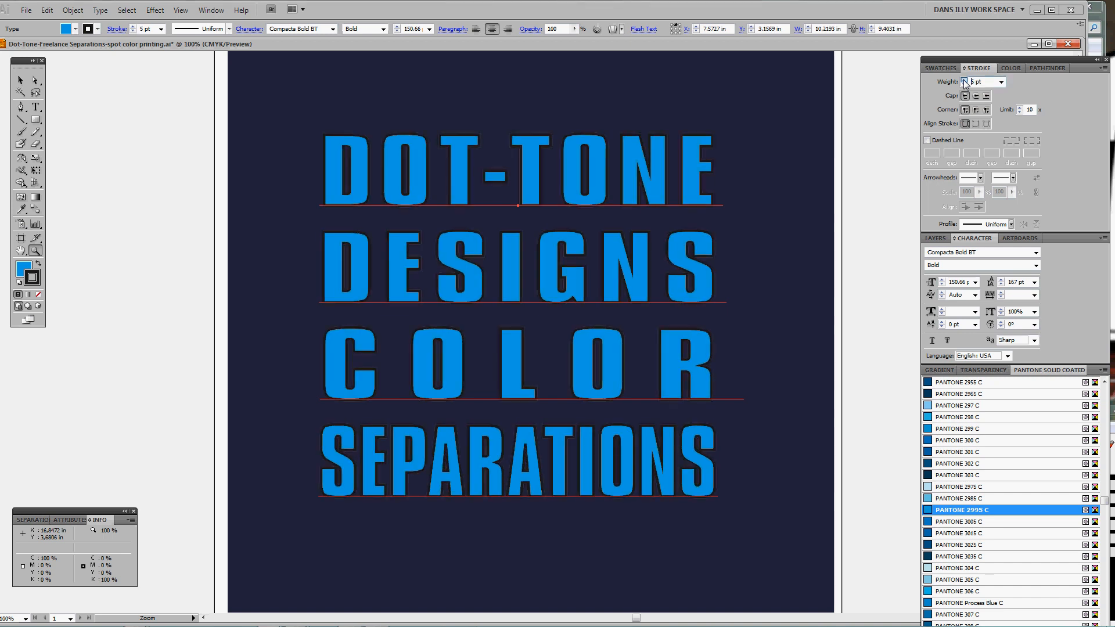
click(964, 80)
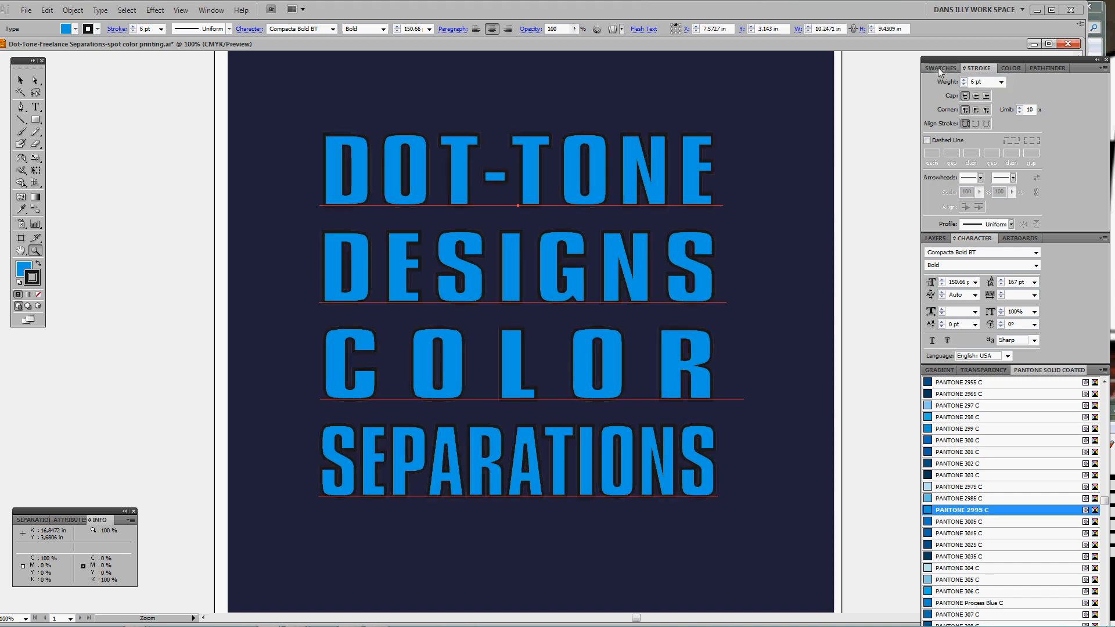
click(938, 67)
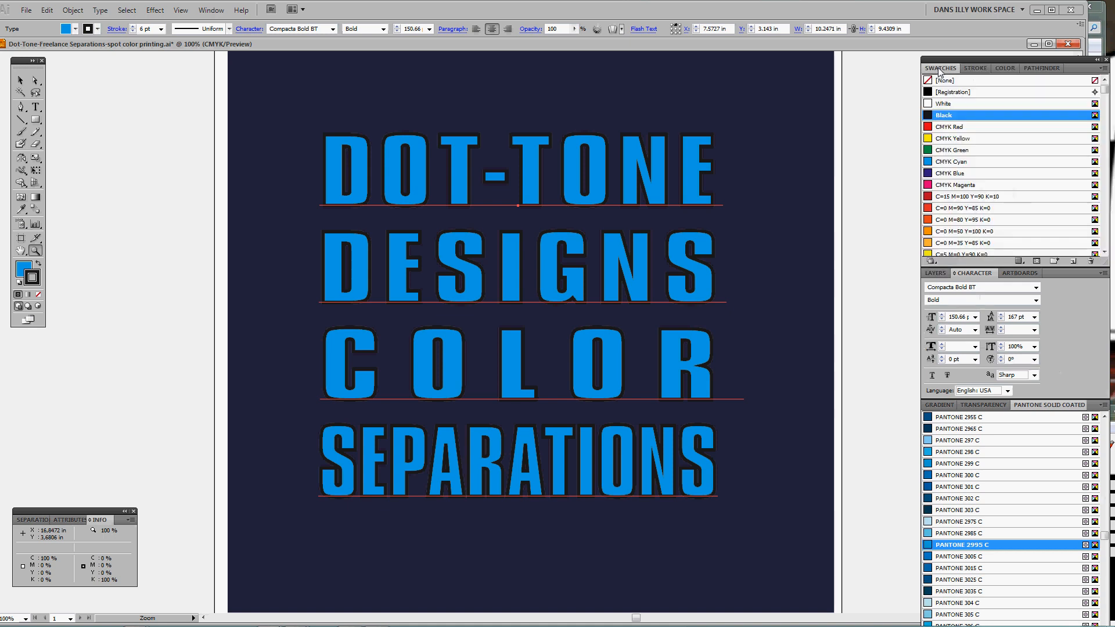
click(929, 107)
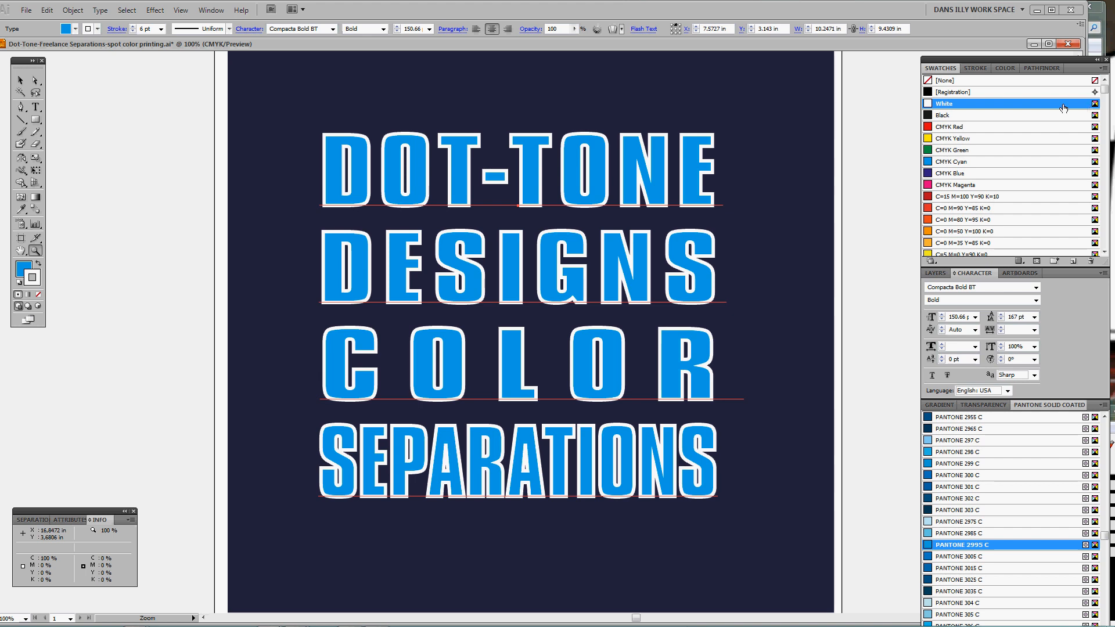
Zoom in closely on the E at the right end of DOT-TONE
click(977, 70)
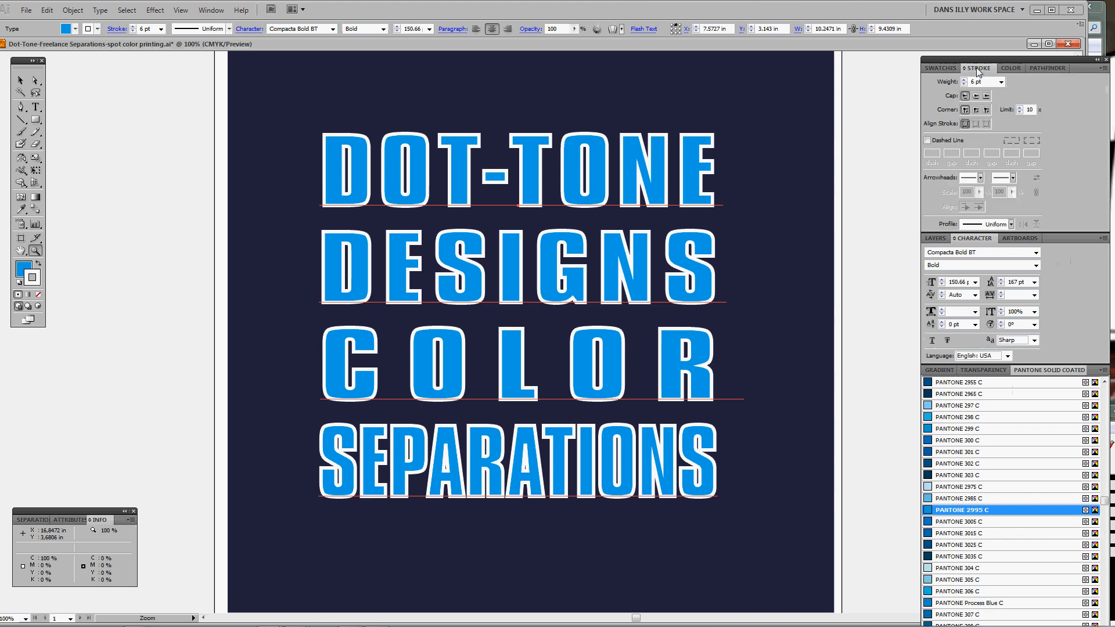
click(697, 161)
click(571, 306)
click(572, 303)
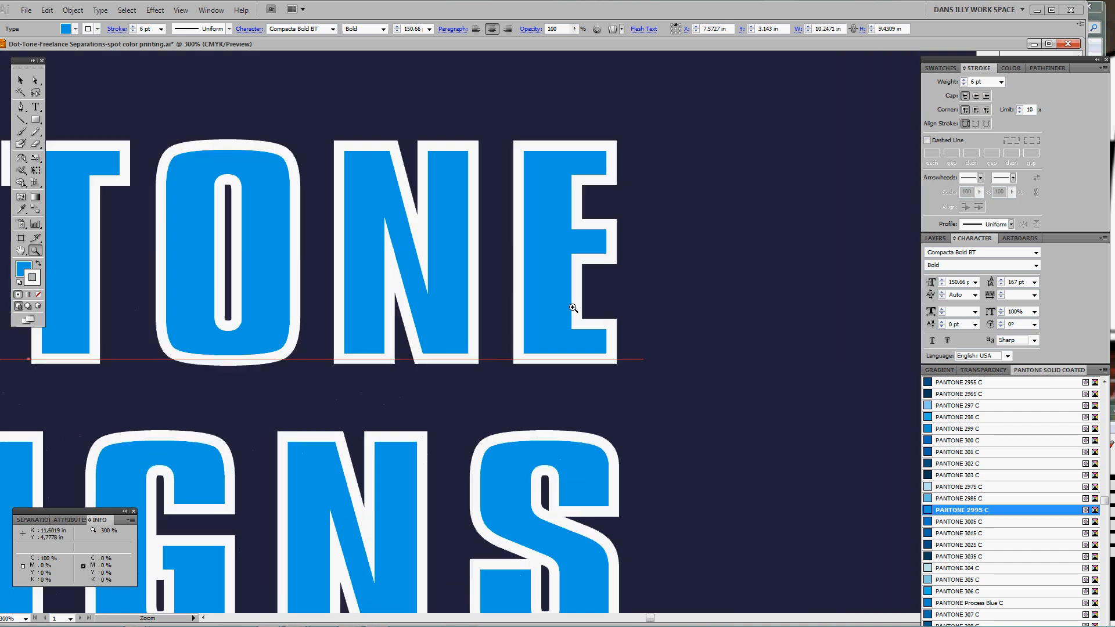
click(569, 301)
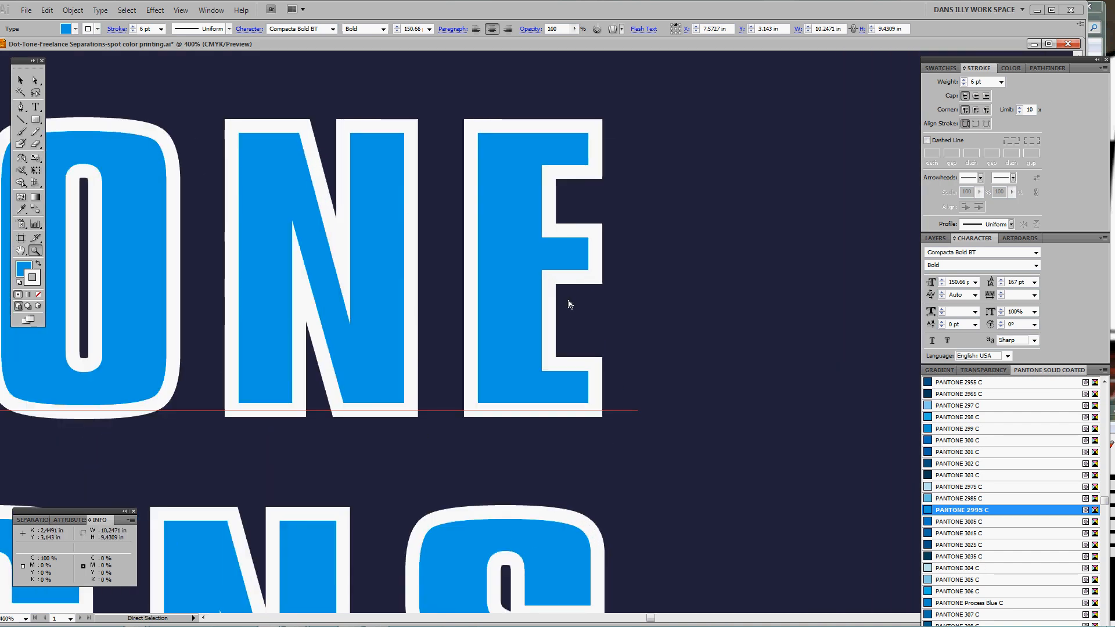
Check Outline view, show rulers, and drag a vertical guide through the E before returning to Preview
key(ctrl+y)
key(ctrl+y)
key(ctrl+y)
key(ctrl+y)
key(ctrl+y)
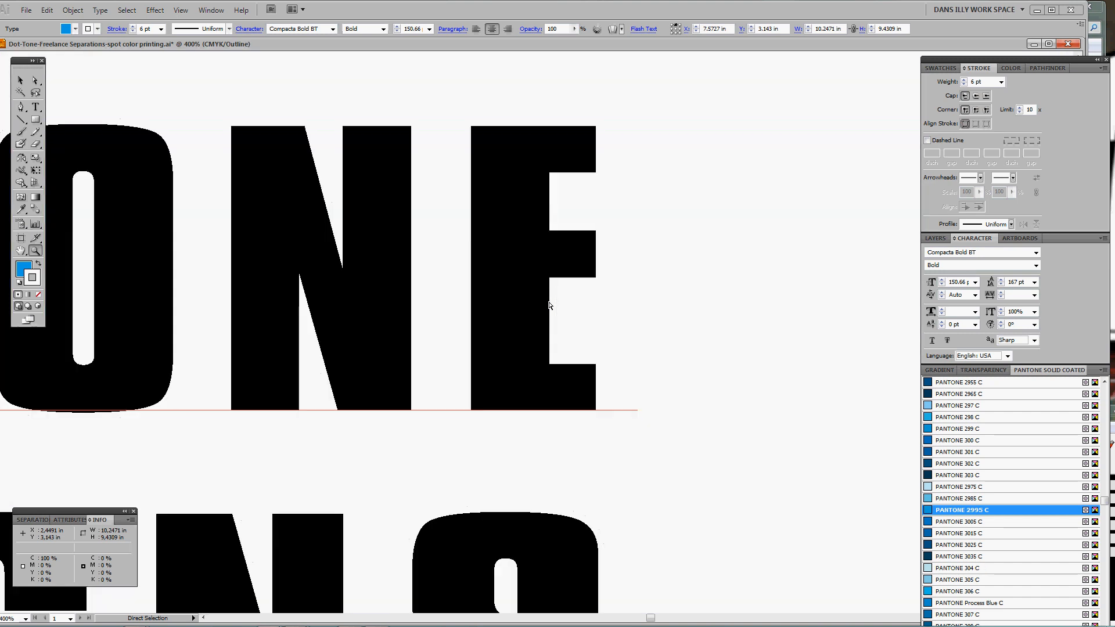
key(ctrl+y)
key(ctrl+y)
key(ctrl+r)
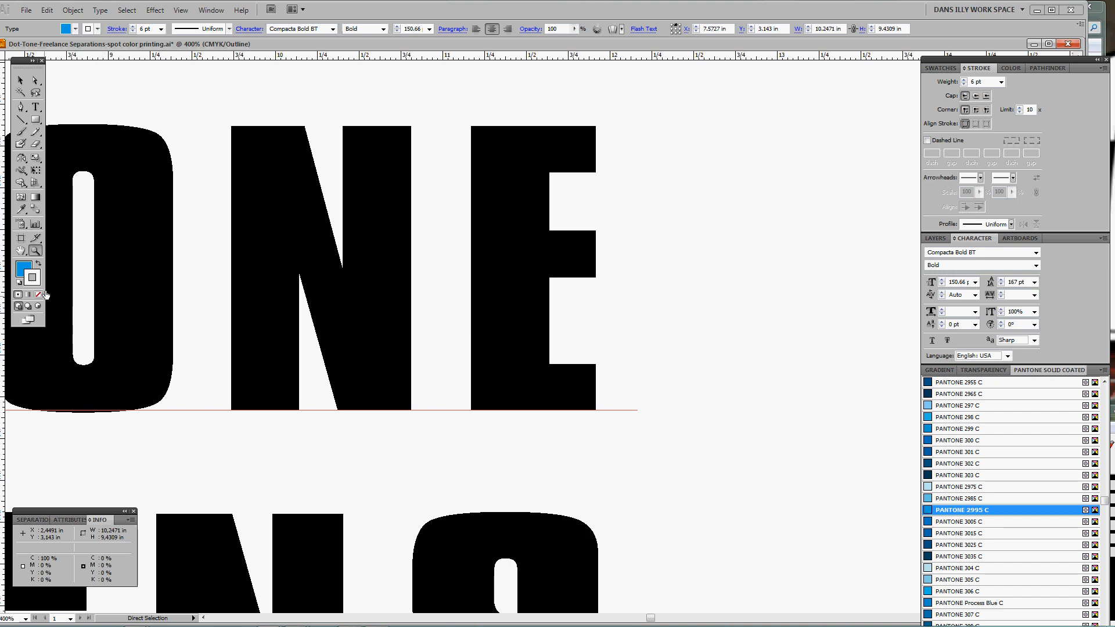
key(ctrl)
drag(3, 342, 549, 355)
key(ctrl+y)
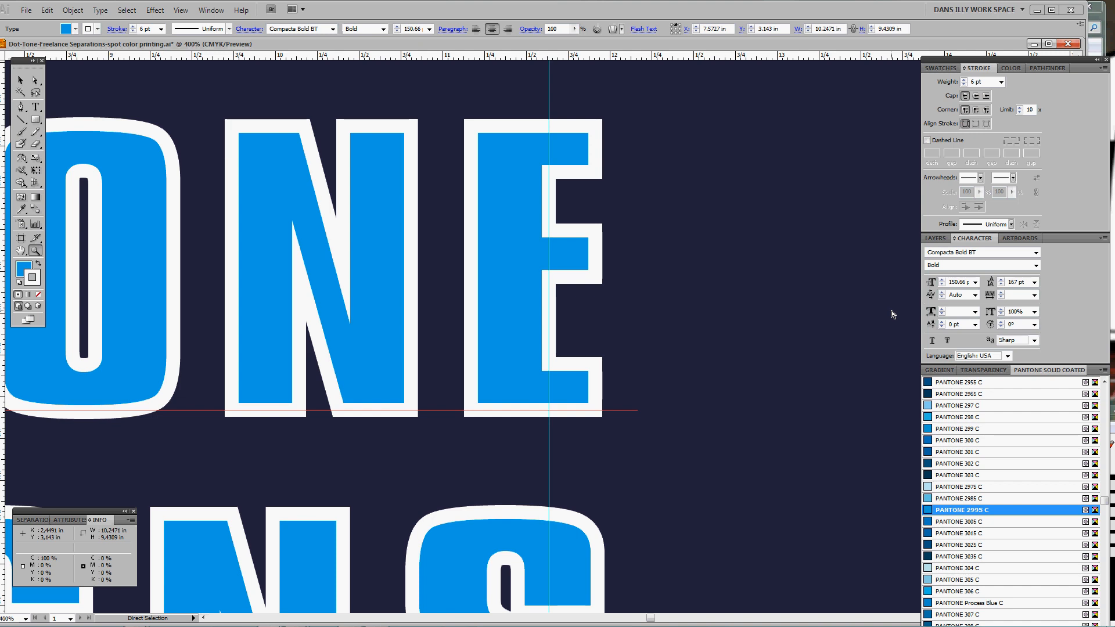
key(ctrl+space)
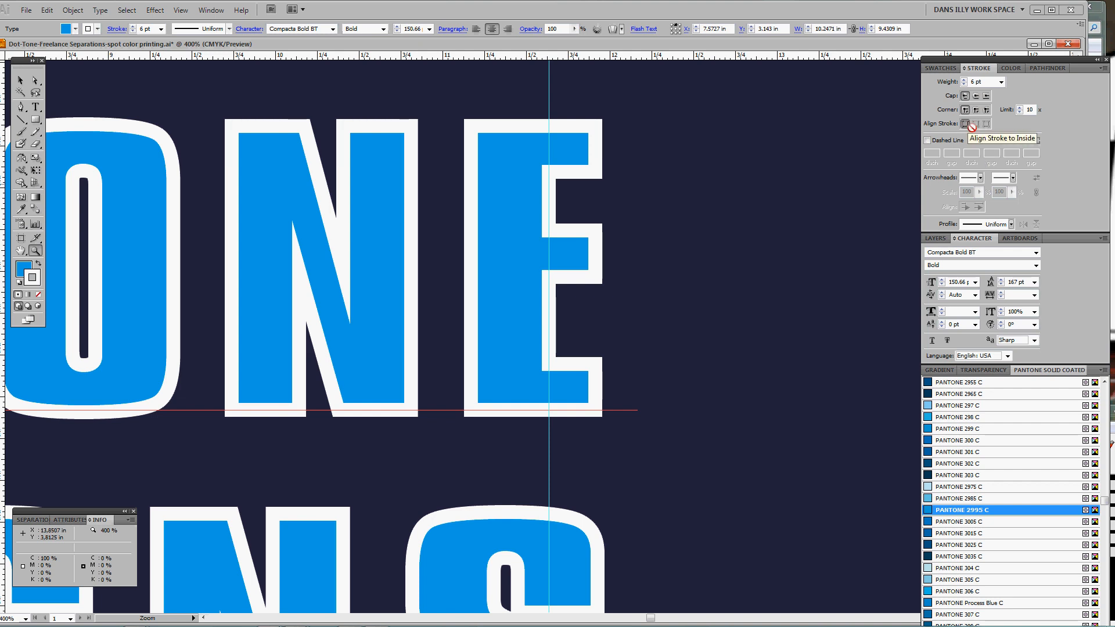
Try a 30 pt weight on the white outline, then return it to 6 pt
click(964, 80)
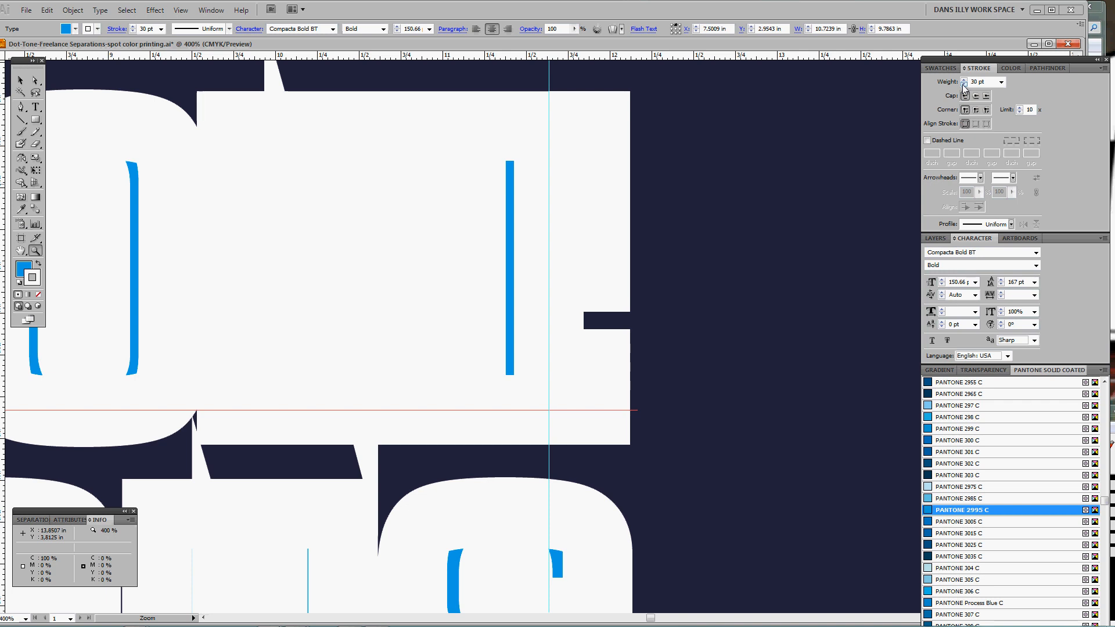
click(964, 85)
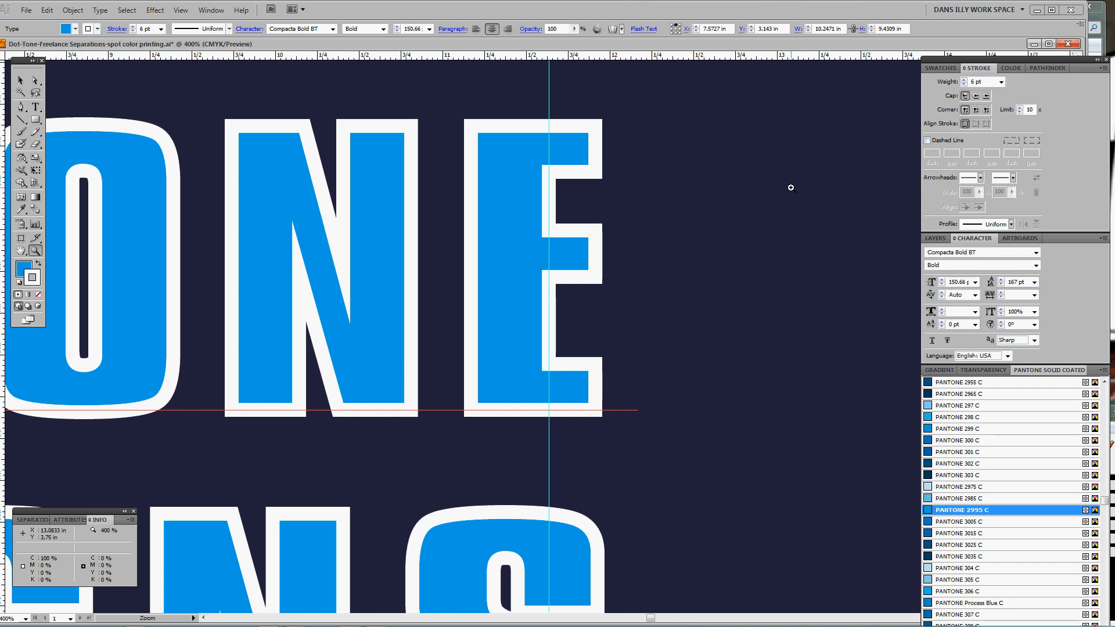
key(ctrl)
Convert the lettering to outlines and compare Align Stroke to Outside against Inside
key(ctrl+shift+o)
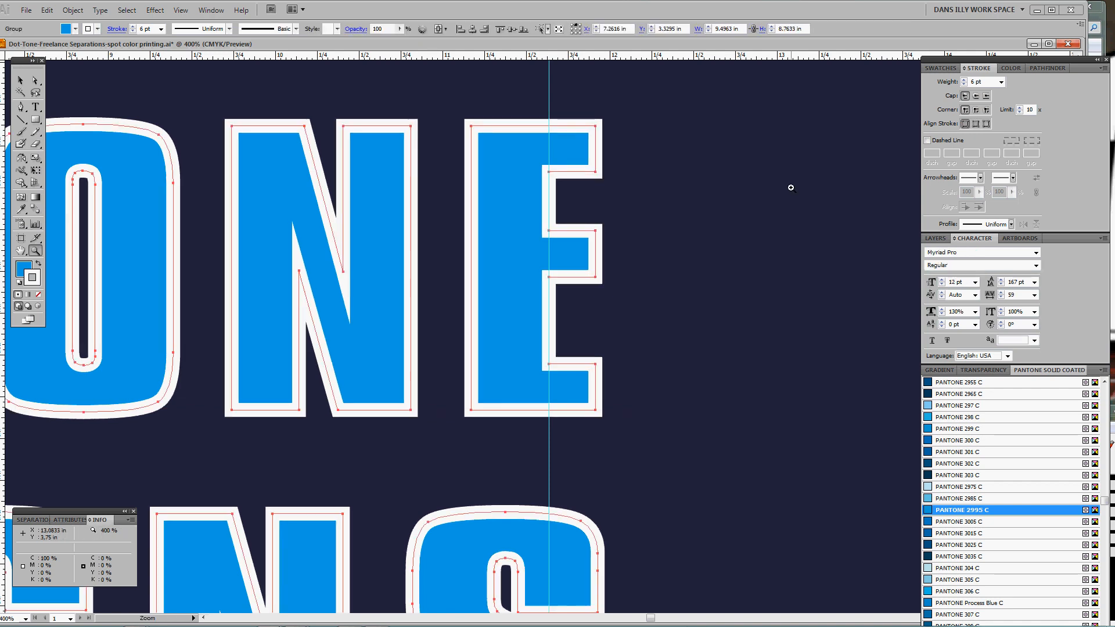
drag(569, 212, 678, 213)
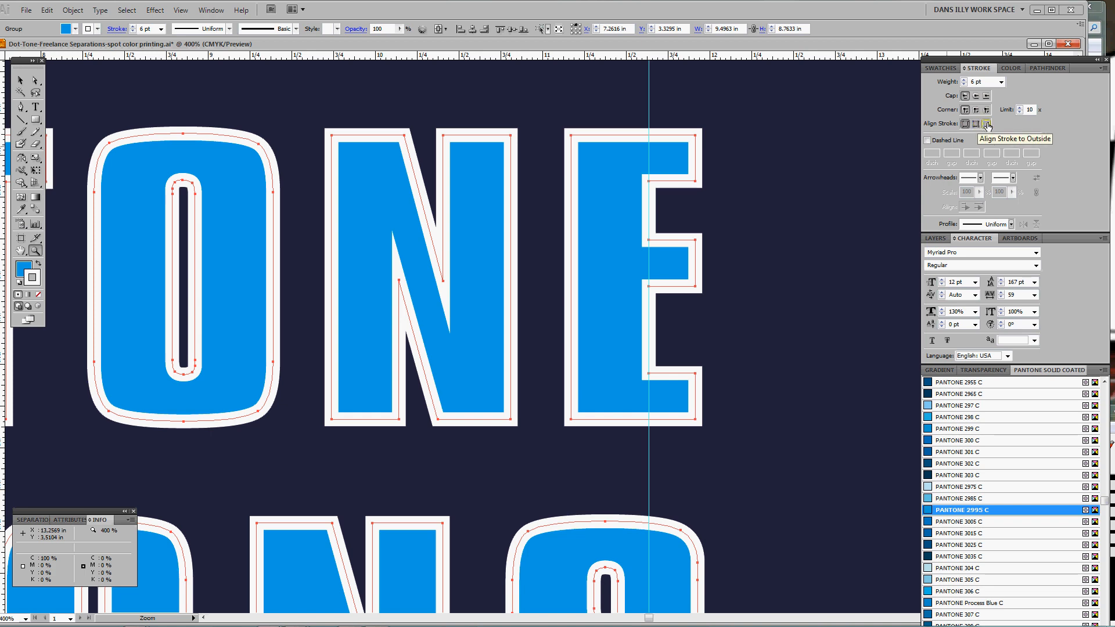
click(985, 124)
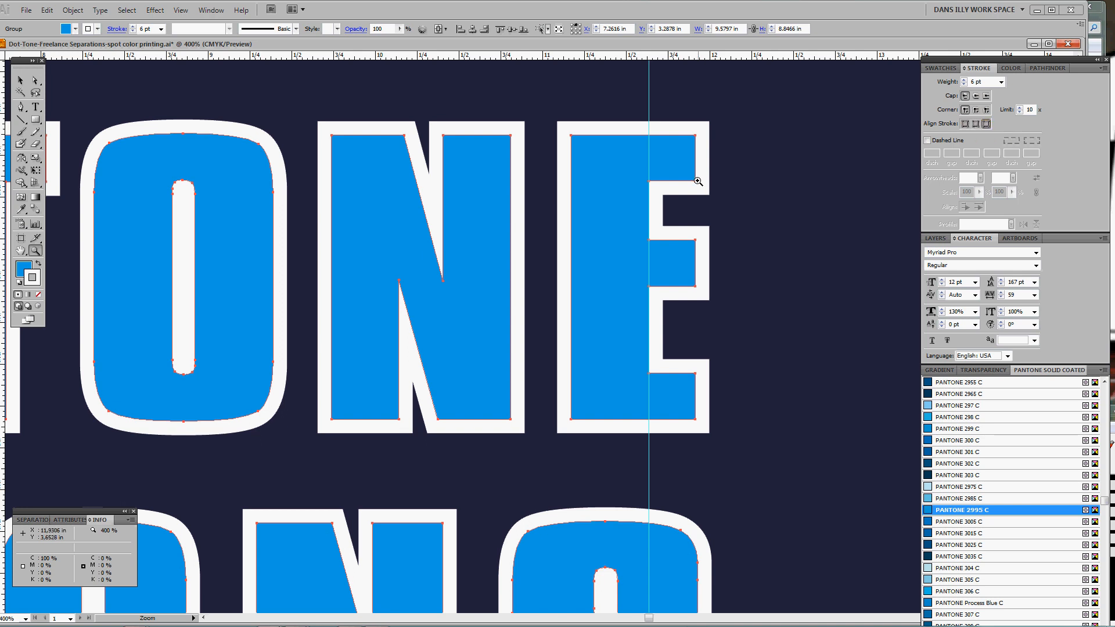
click(976, 124)
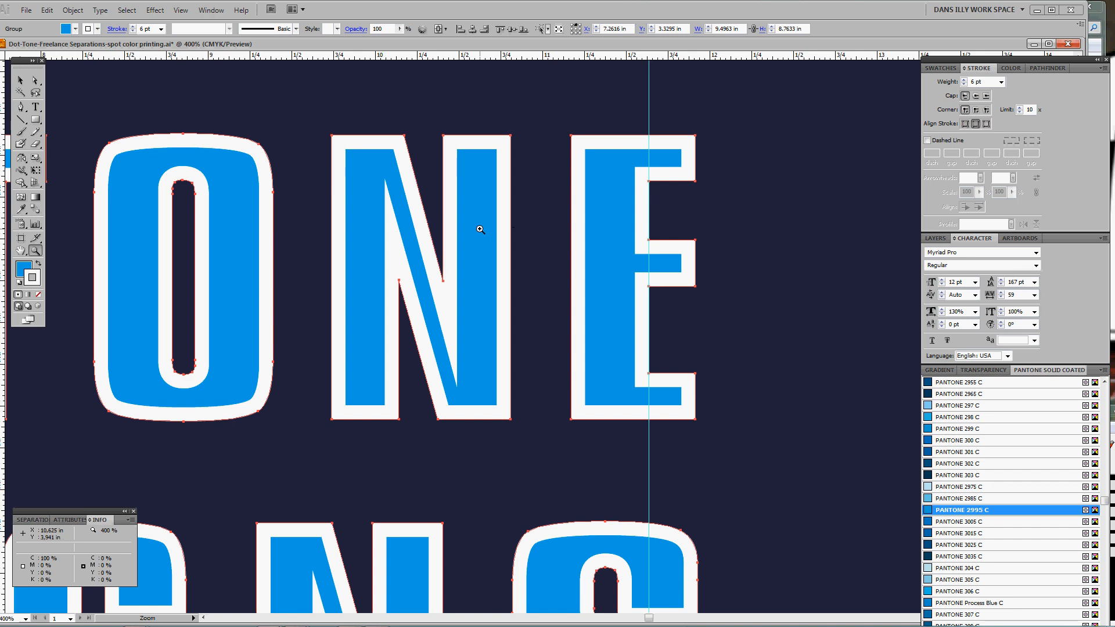
Reframe on the top lines, set the stroke back to Align Outside, and fit the artboard
key(ctrl+minus)
key(ctrl+minus)
key(ctrl+minus)
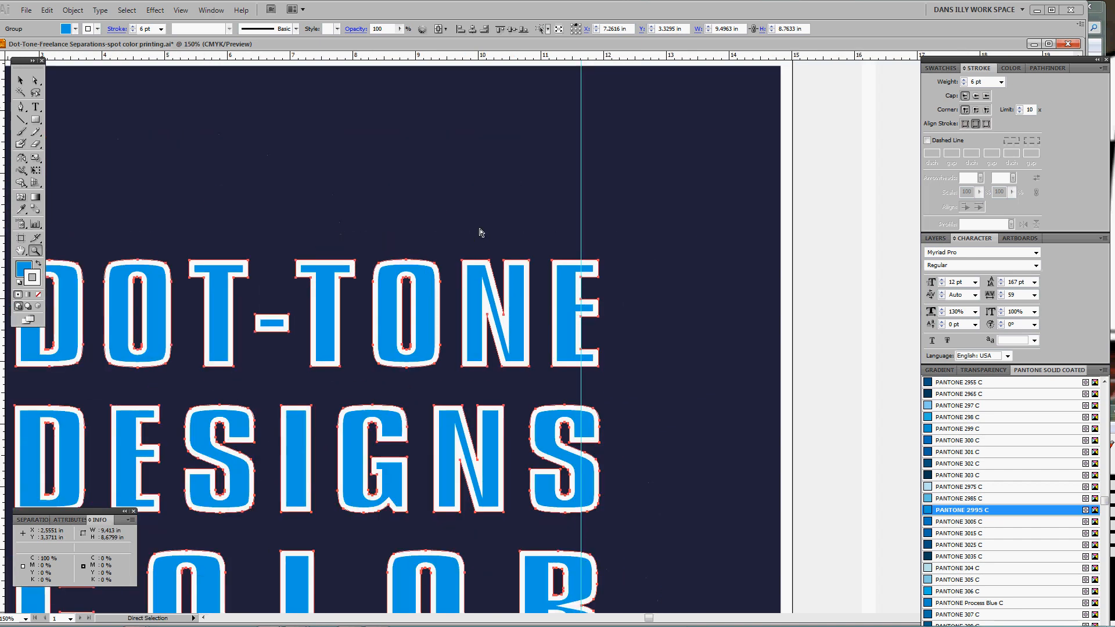
drag(353, 302, 488, 196)
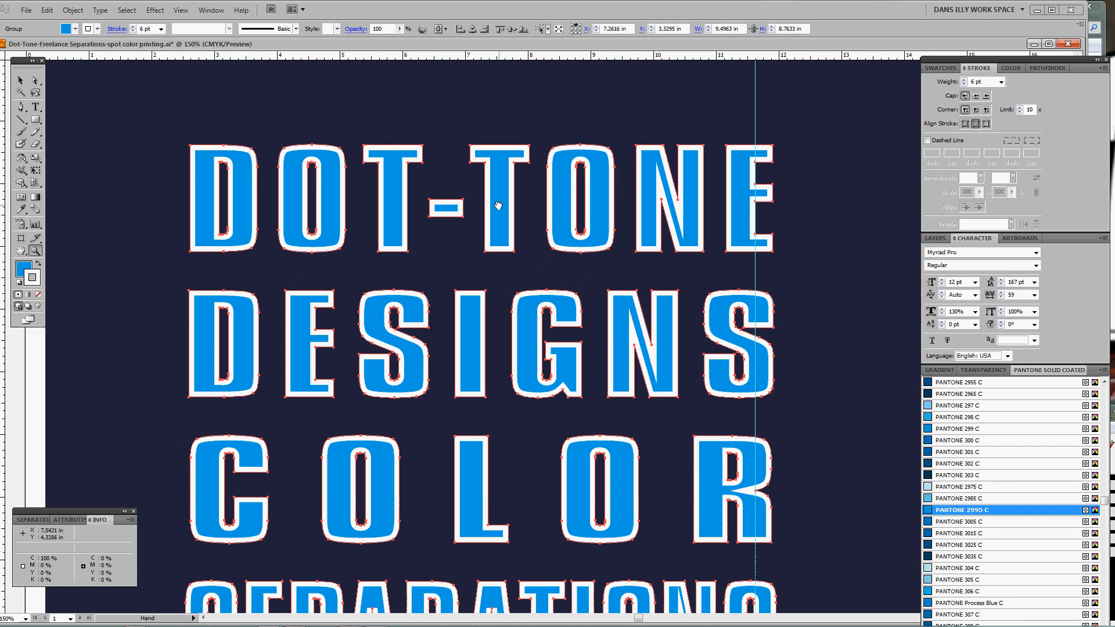
click(675, 201)
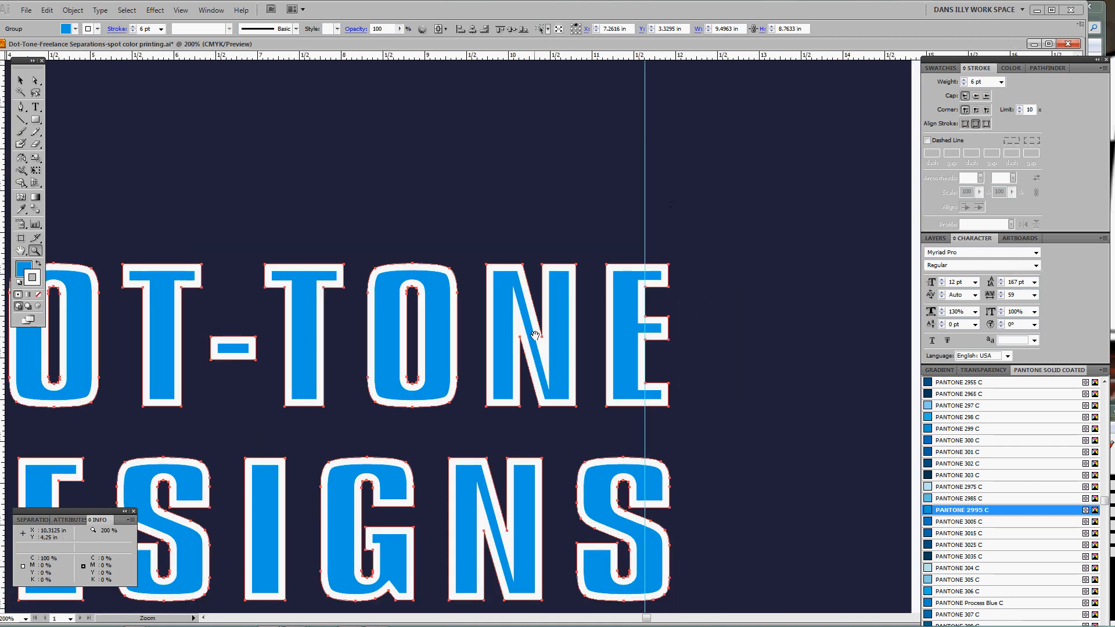
drag(540, 337, 694, 248)
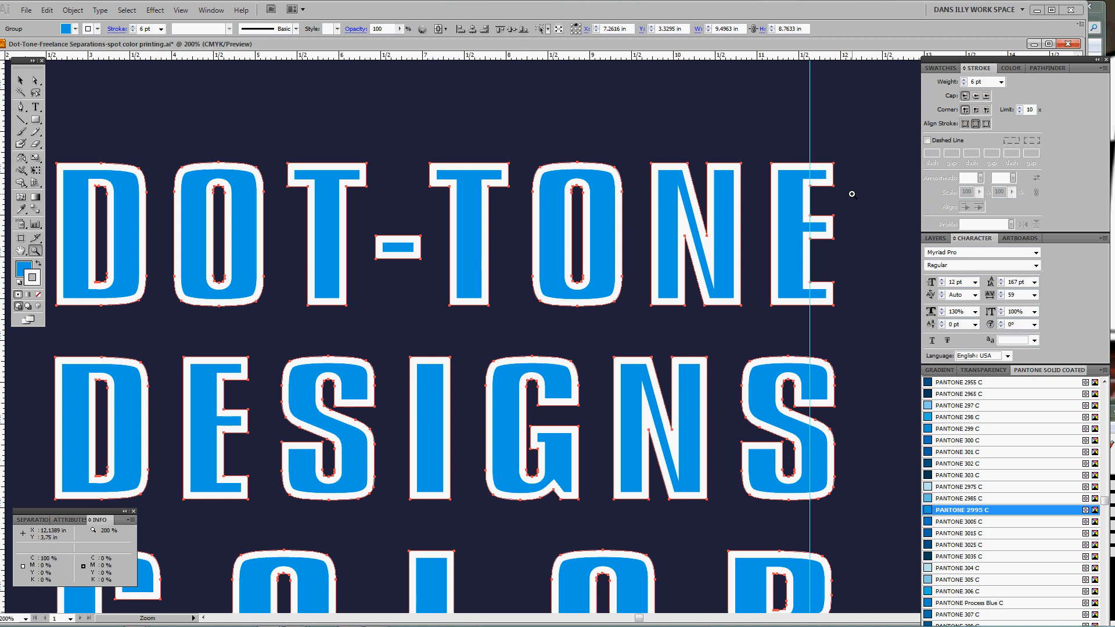
click(986, 124)
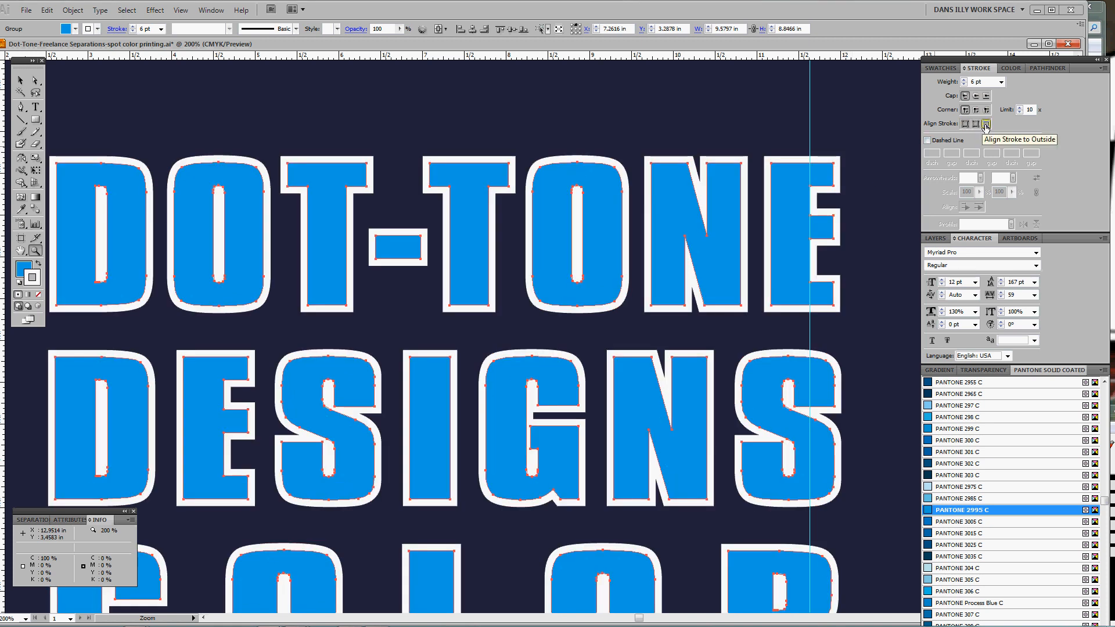
key(ctrl)
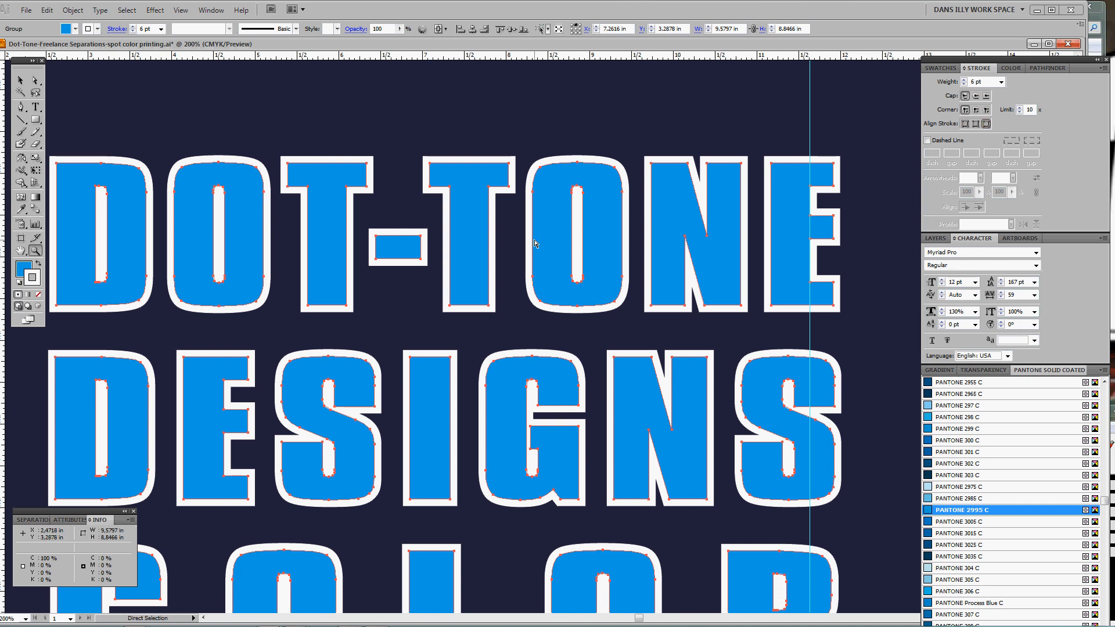
key(ctrl+1)
Lower the white outline weight from 6 pt to 3 pt
drag(539, 250, 537, 307)
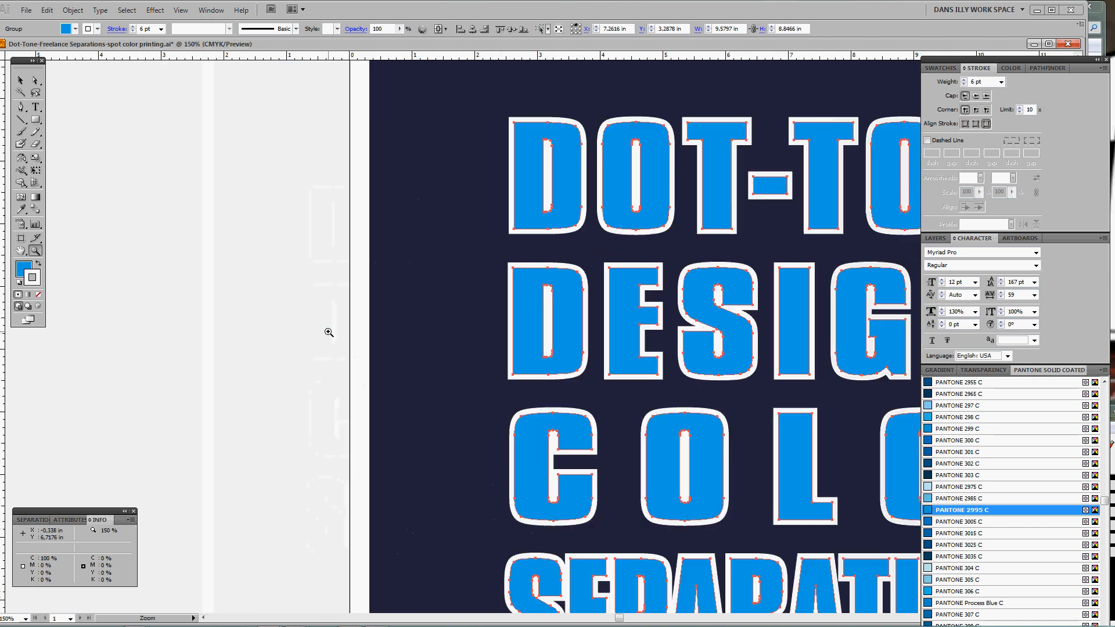
click(323, 332)
drag(739, 423, 508, 391)
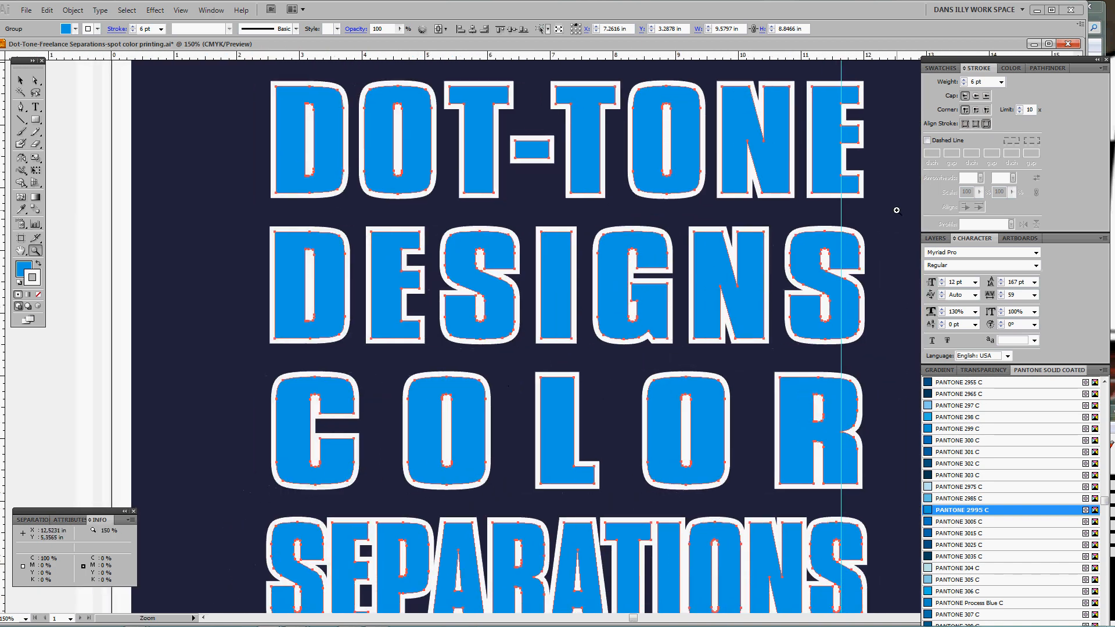
click(964, 84)
click(964, 84)
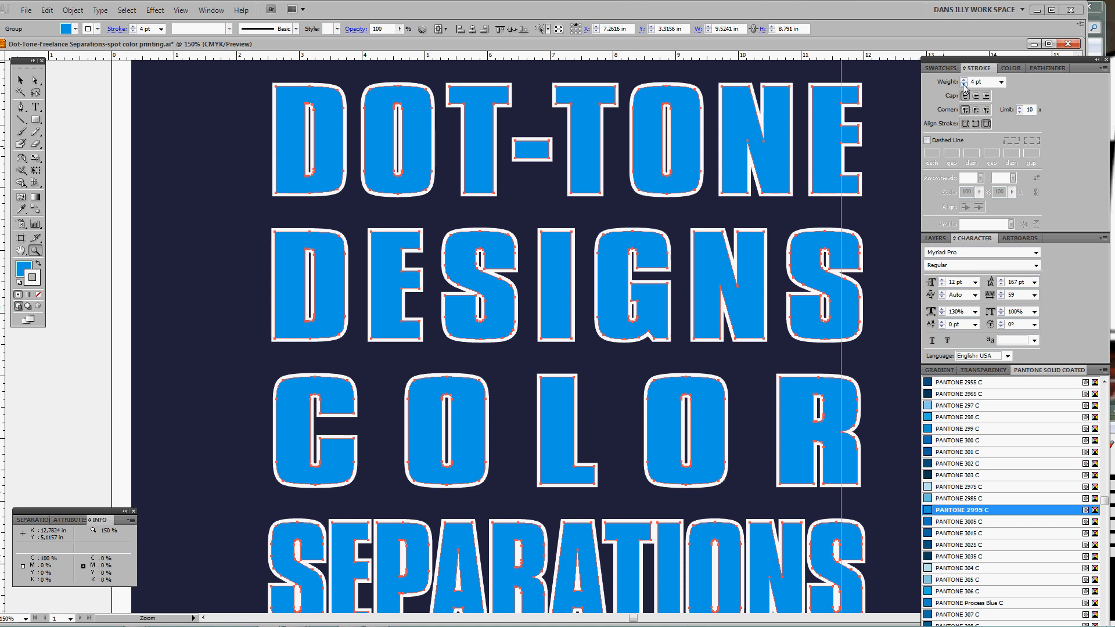
click(964, 85)
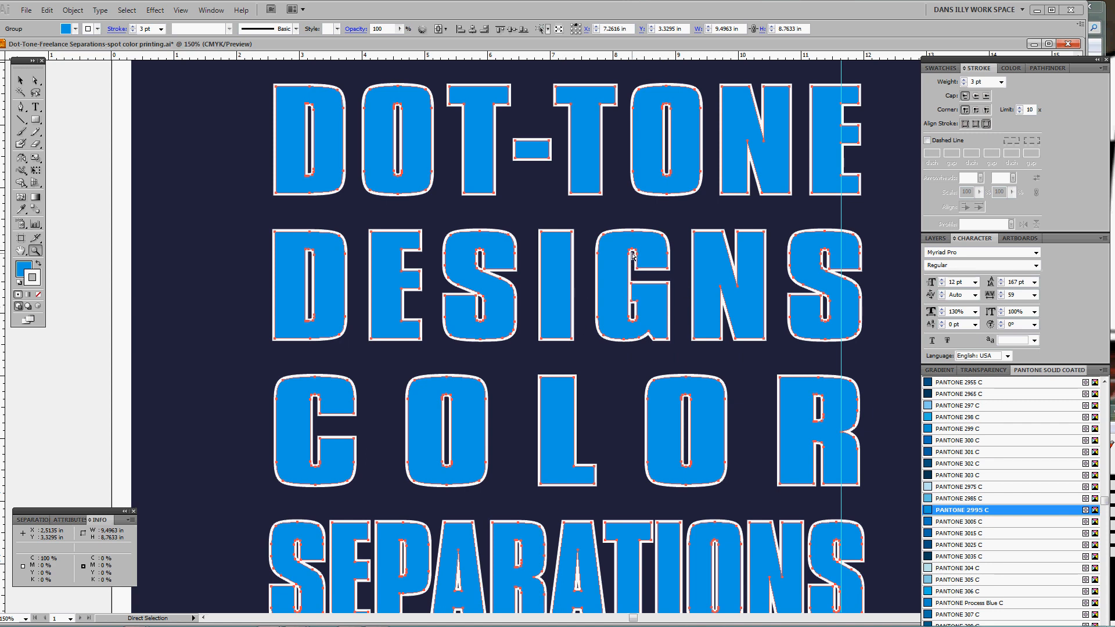
Deselect the lettering and zoom out to show the whole centred artboard
click(890, 176)
key(z)
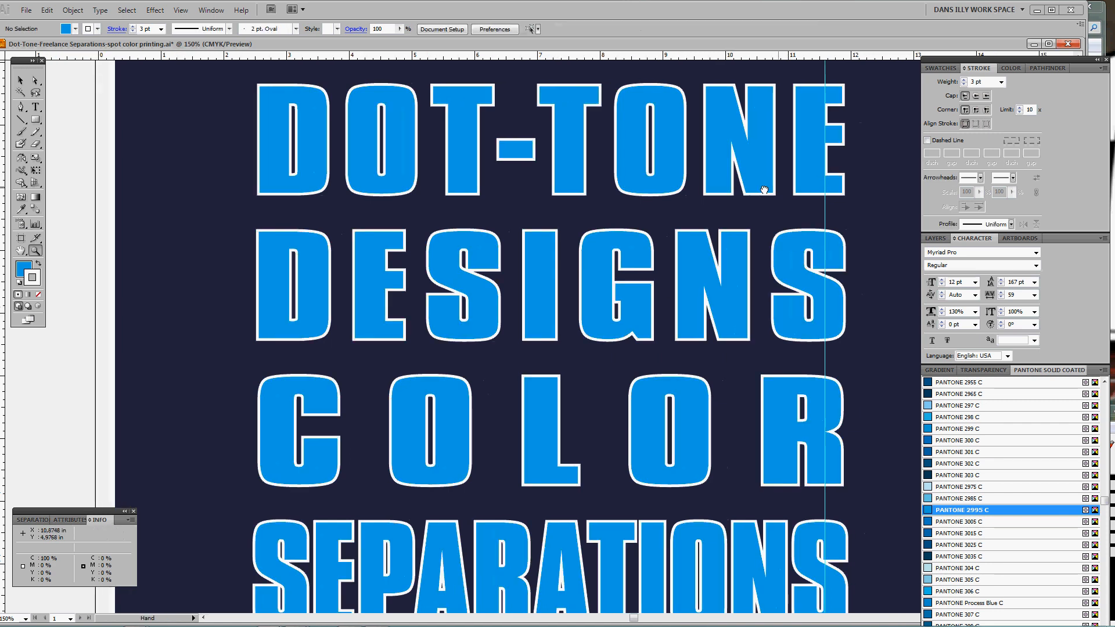
scroll(424, 259, right, 2)
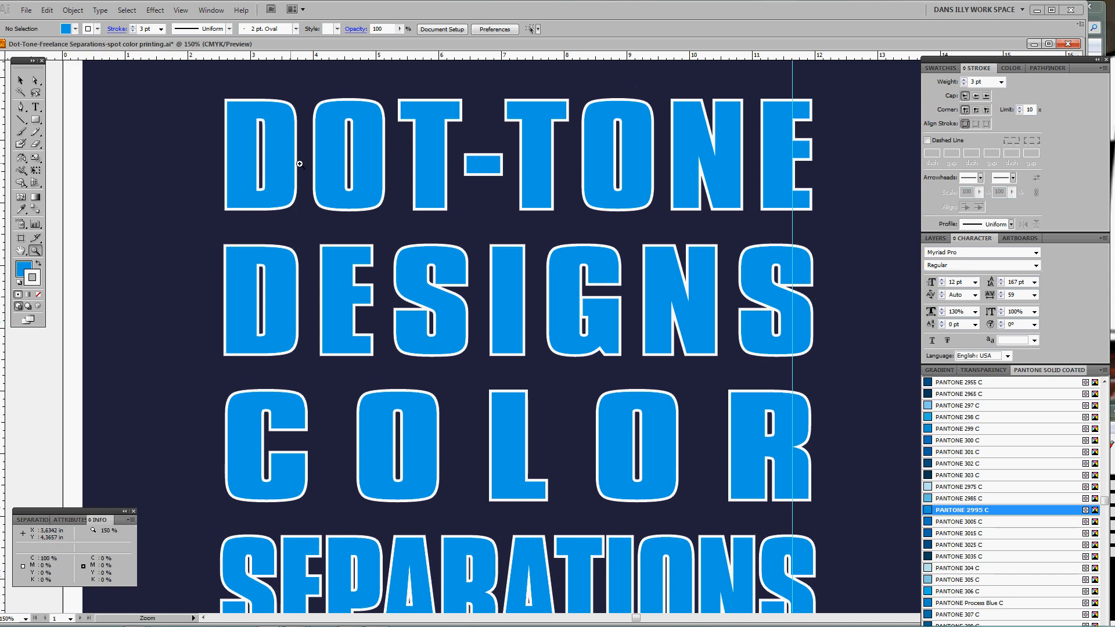
alt+click(604, 265)
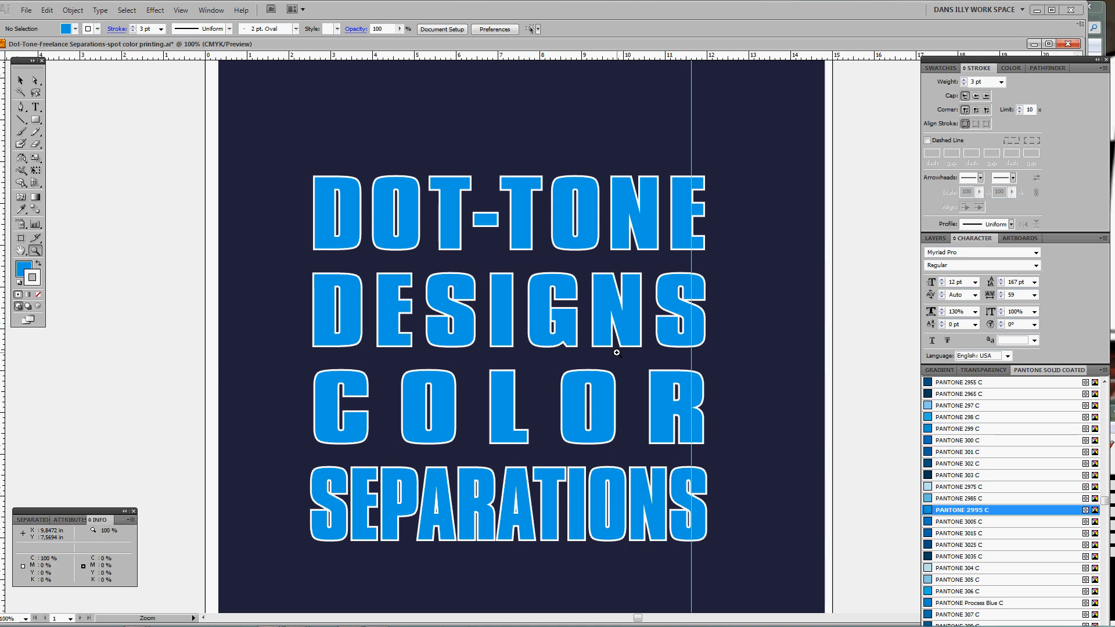
drag(601, 353, 604, 342)
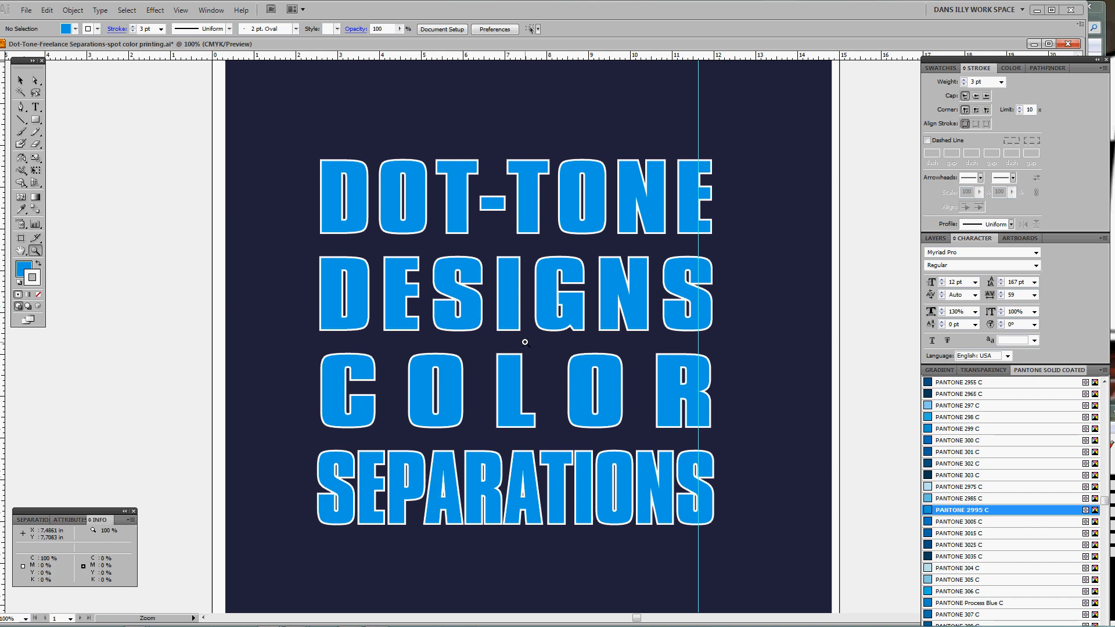
Select the N of DOT-TONE and bring the Fill box forward in Swatches
ctrl+click(654, 218)
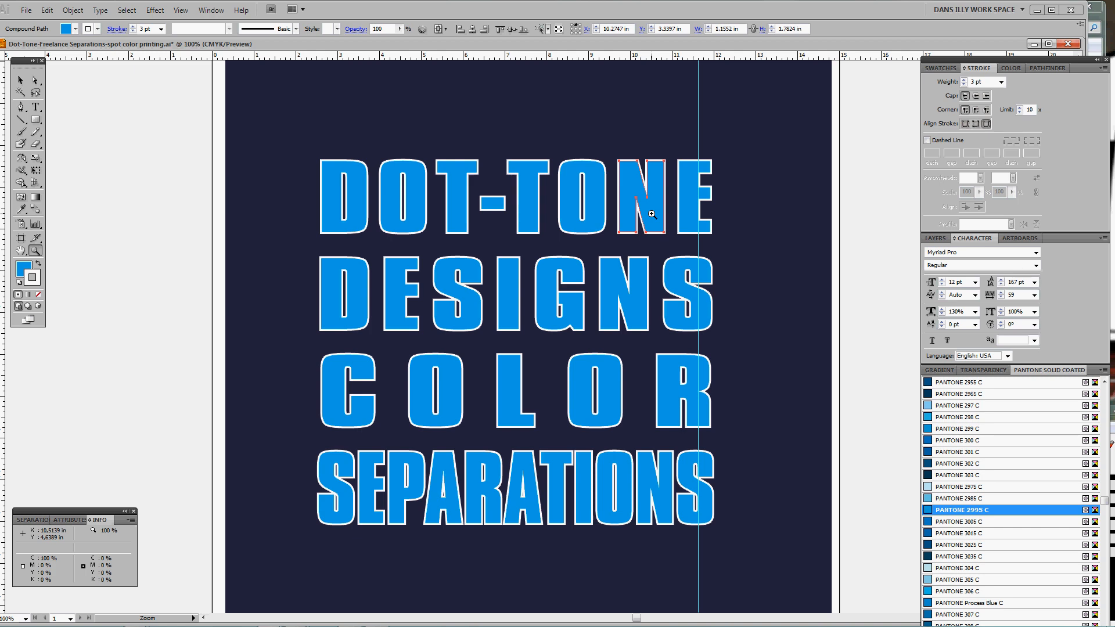
click(941, 69)
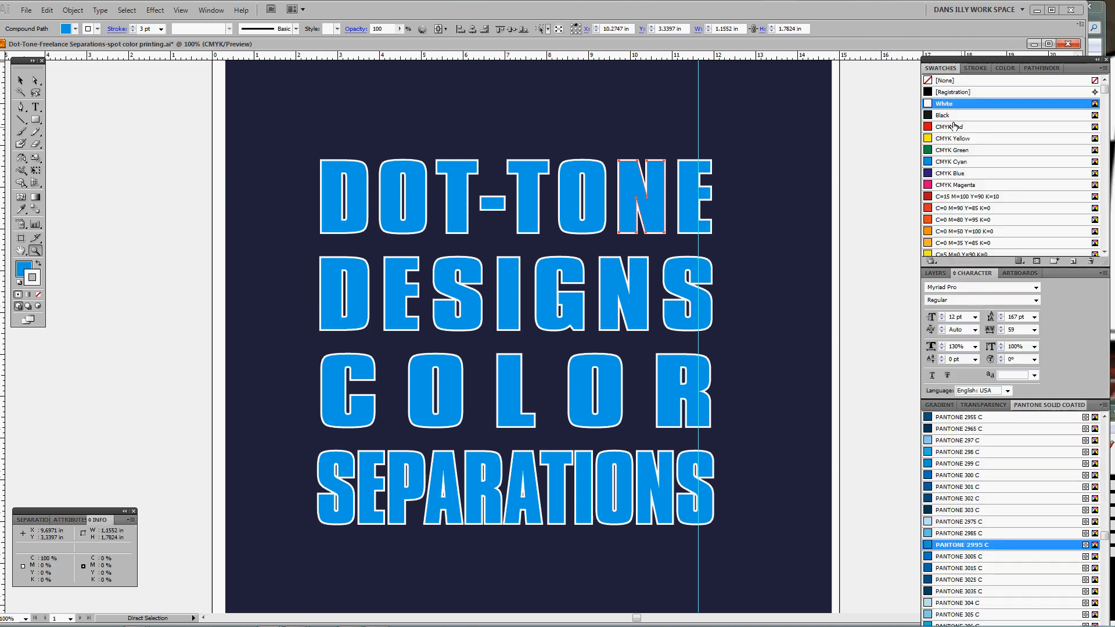
key(x)
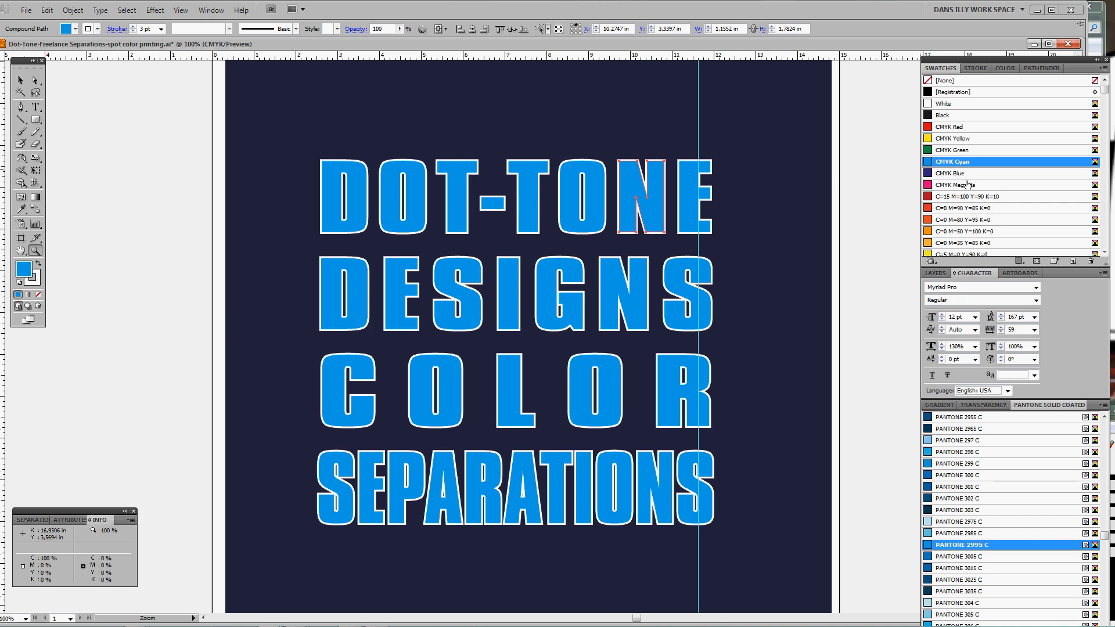
Direct-select the E, N, O, T, hyphen and first T of DOT-TONE
ctrl+click(691, 214)
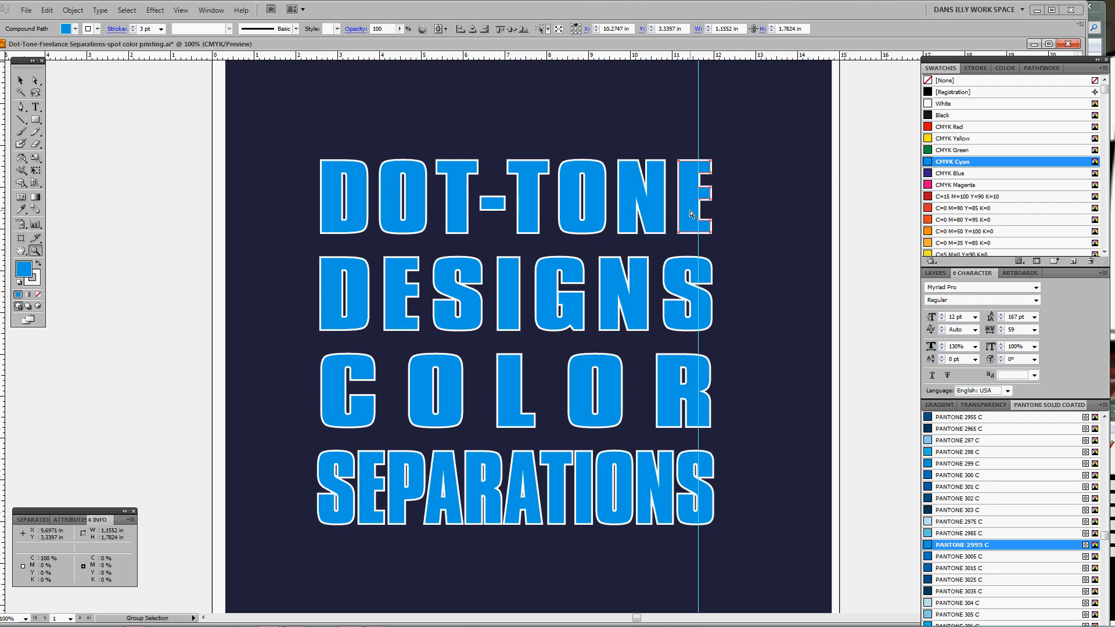
ctrl+click(658, 215)
ctrl+shift+click(685, 217)
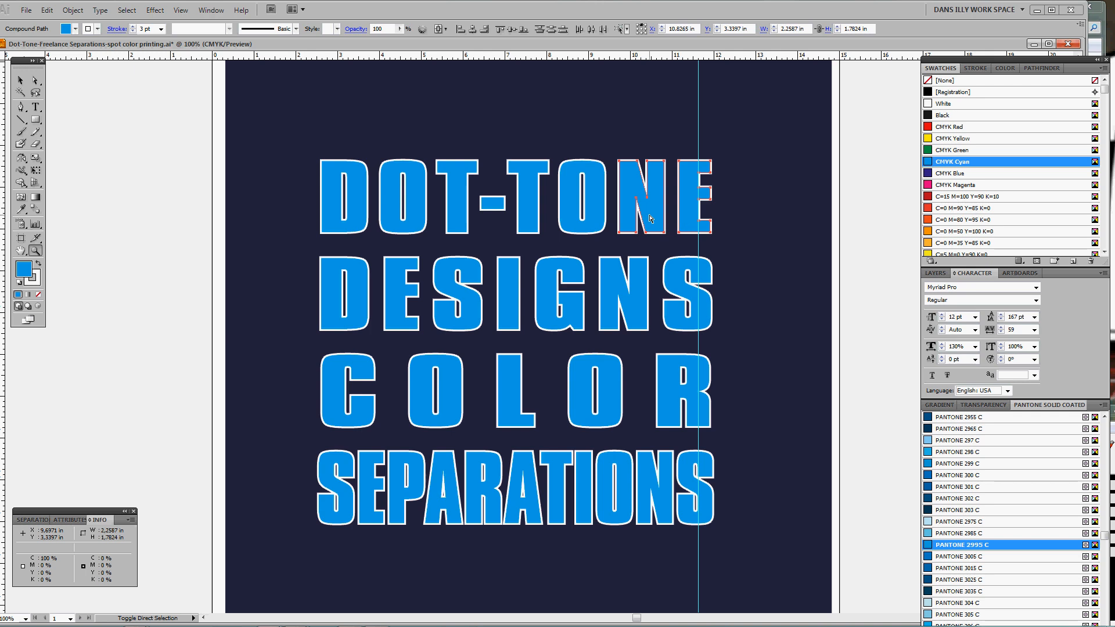
ctrl+shift+click(598, 213)
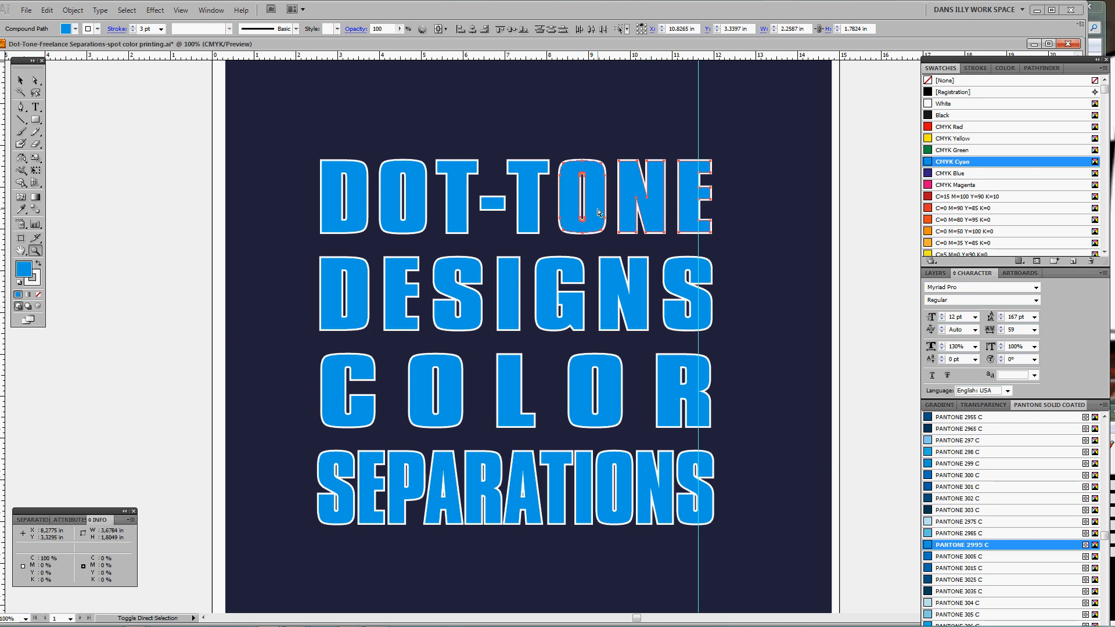
ctrl+shift+click(535, 216)
ctrl+shift+click(492, 204)
ctrl+shift+click(466, 207)
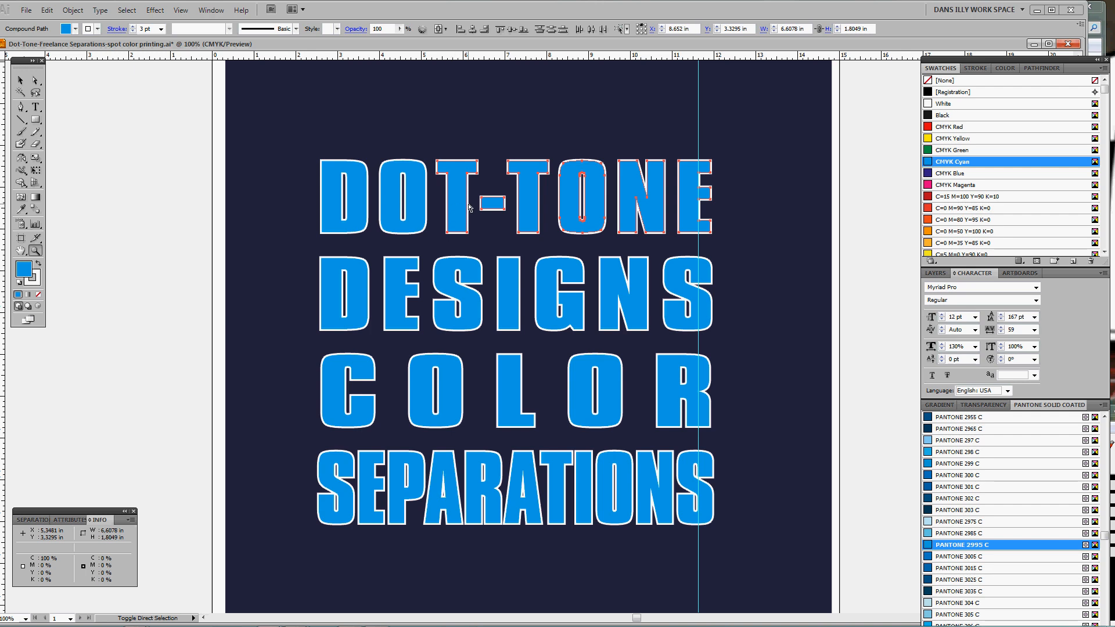
Use Select > Same > Fill Color to grab every blue letter
click(127, 10)
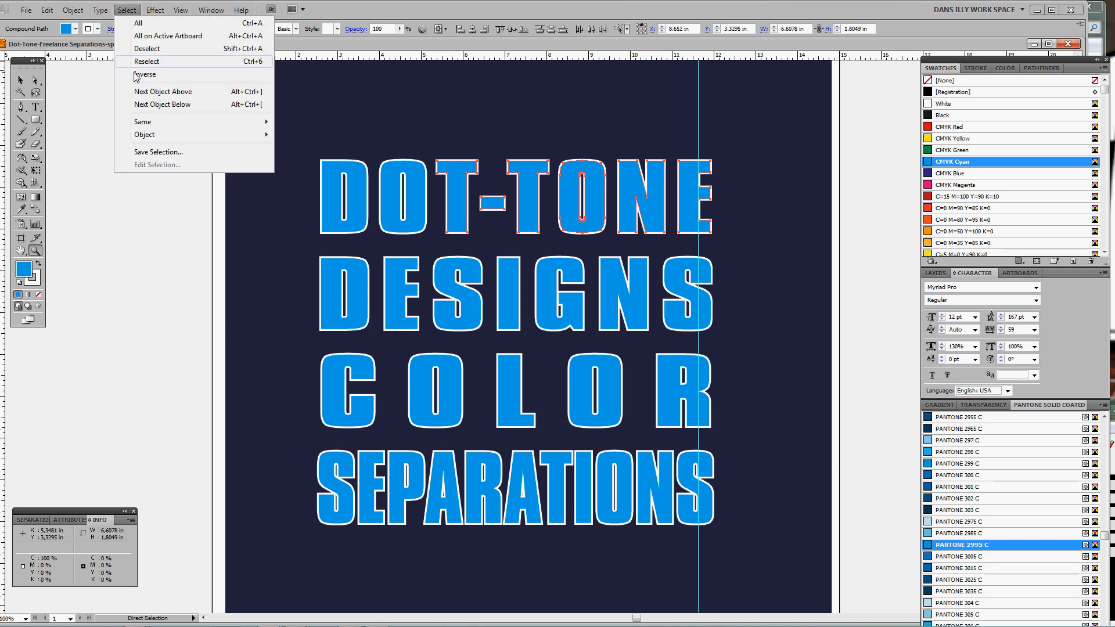
mouse_move(149, 125)
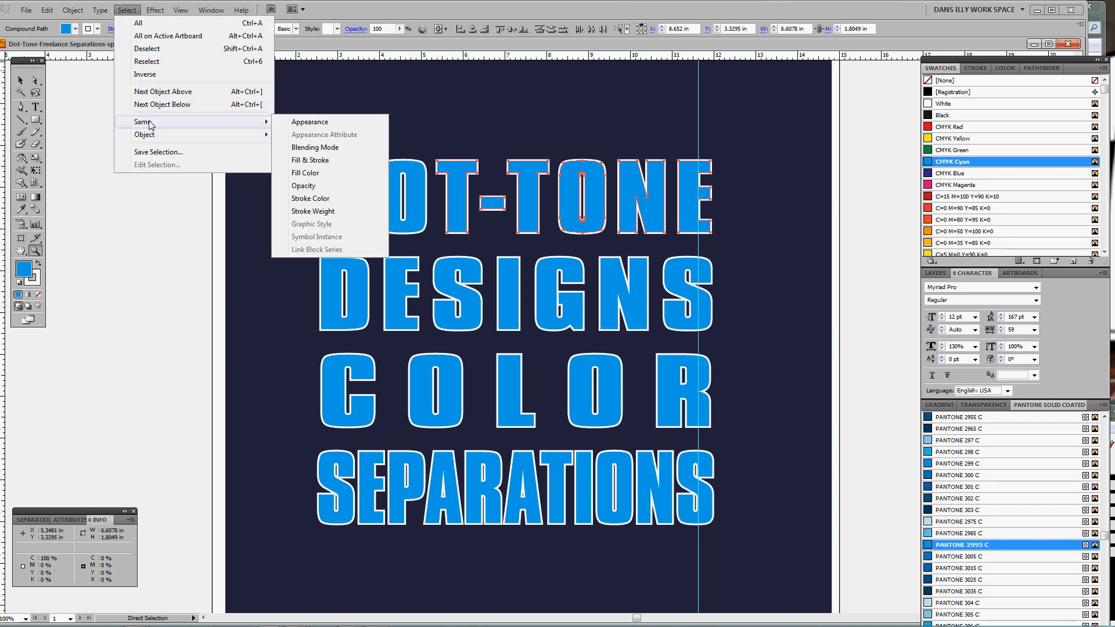
click(301, 174)
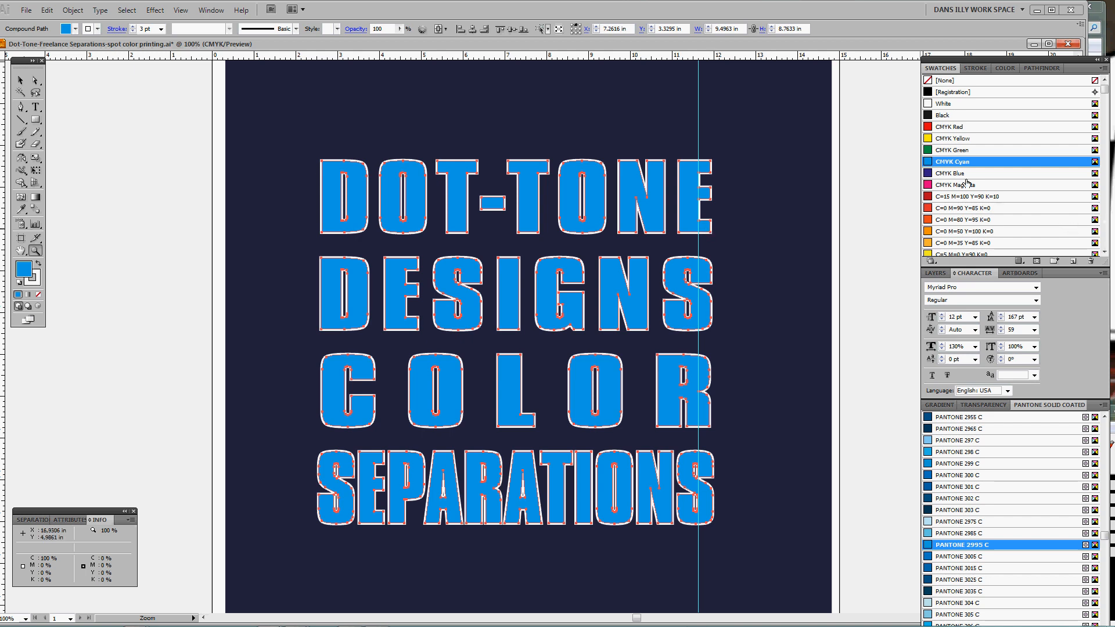
Name the cyan swatch 'CUSTOM LIGHT BLUE' and set its Color Type to Spot Color
double_click(992, 163)
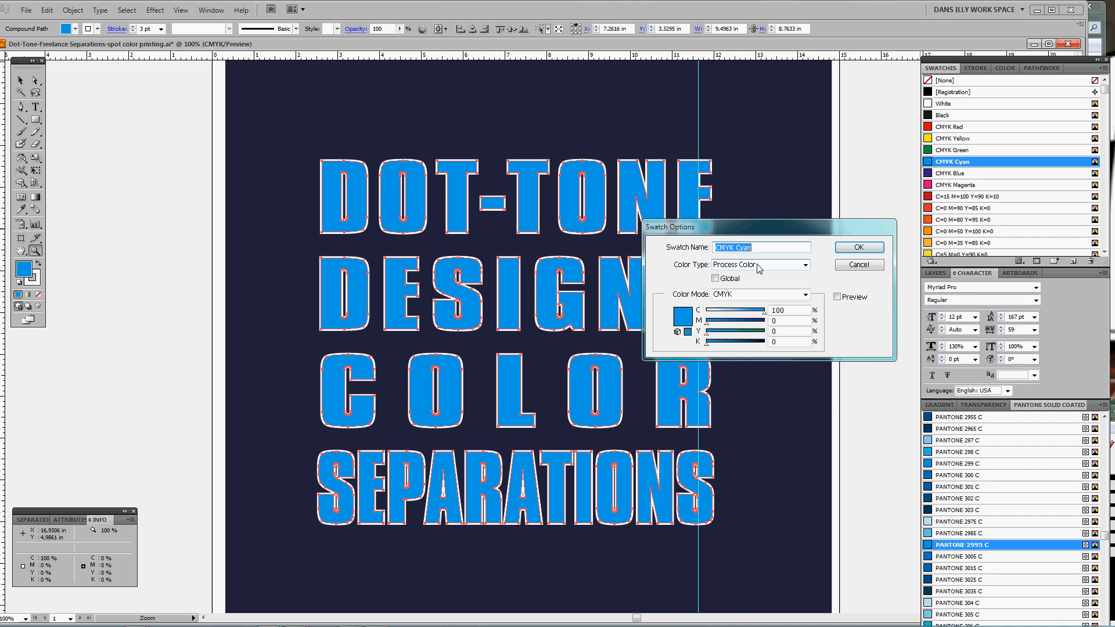
text(CUSTOM LIGHT BLUE)
click(743, 267)
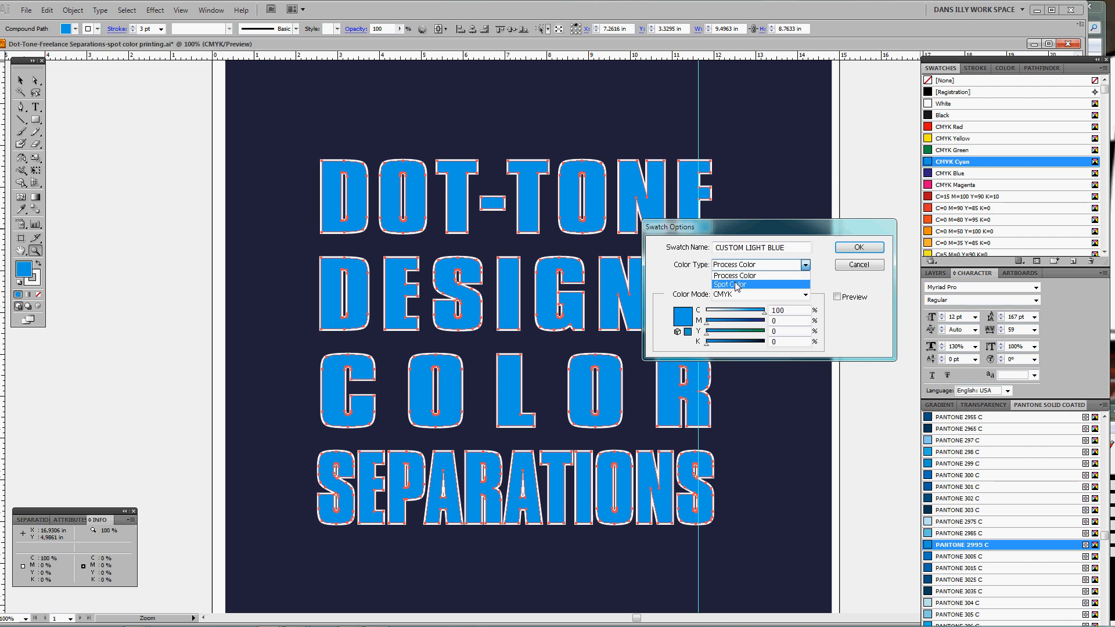
click(704, 270)
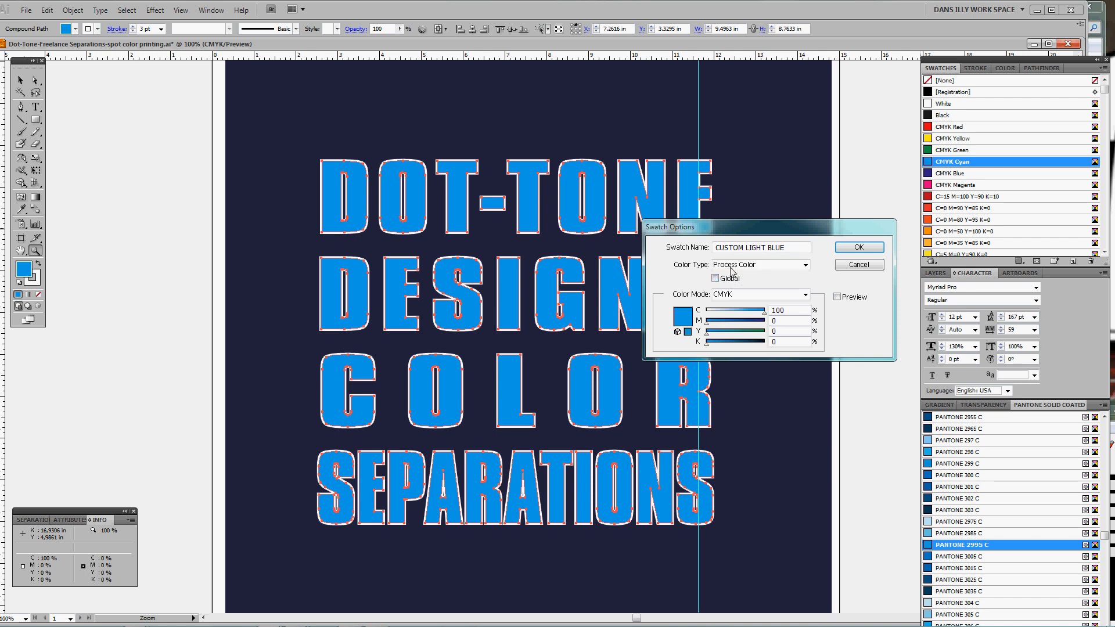
click(732, 267)
click(735, 285)
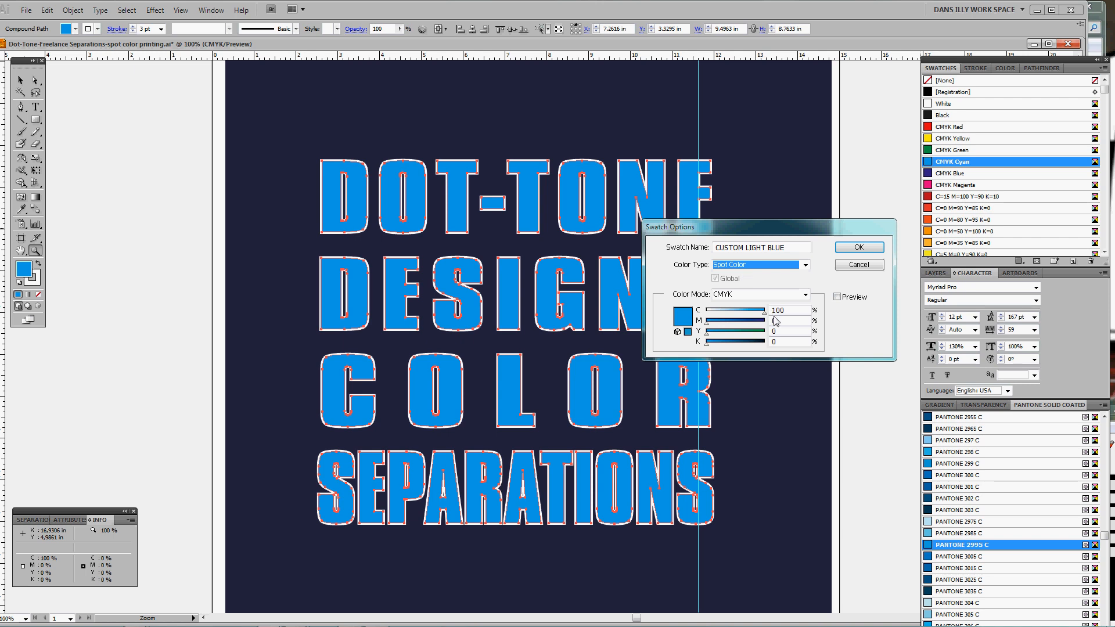
drag(828, 228, 812, 226)
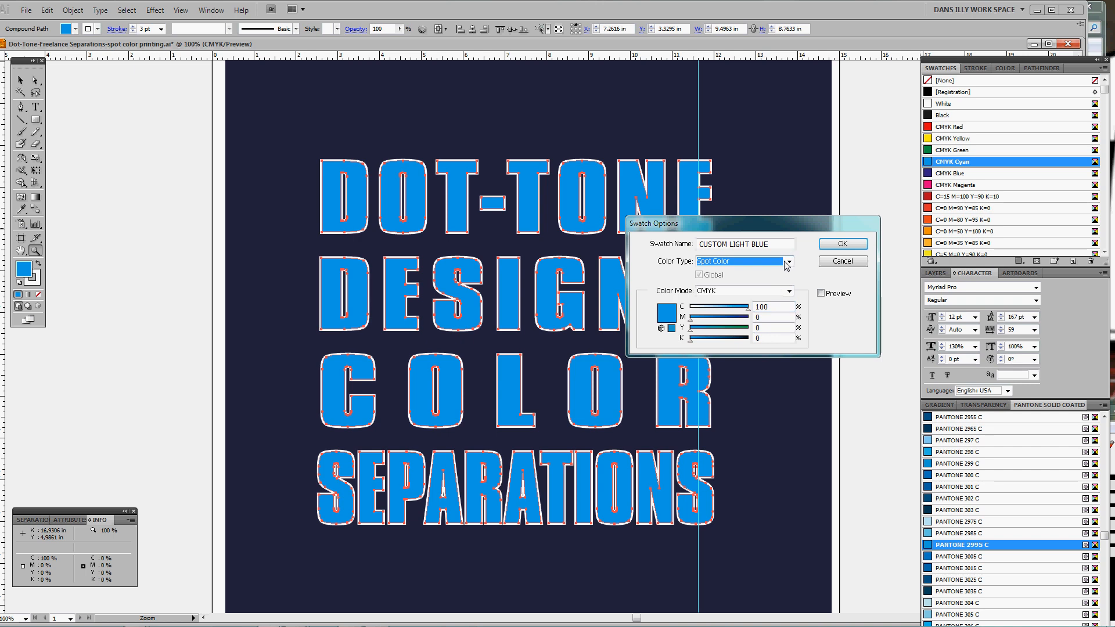
Confirm the CUSTOM LIGHT BLUE spot swatch and bring the Stroke box to the front
click(843, 244)
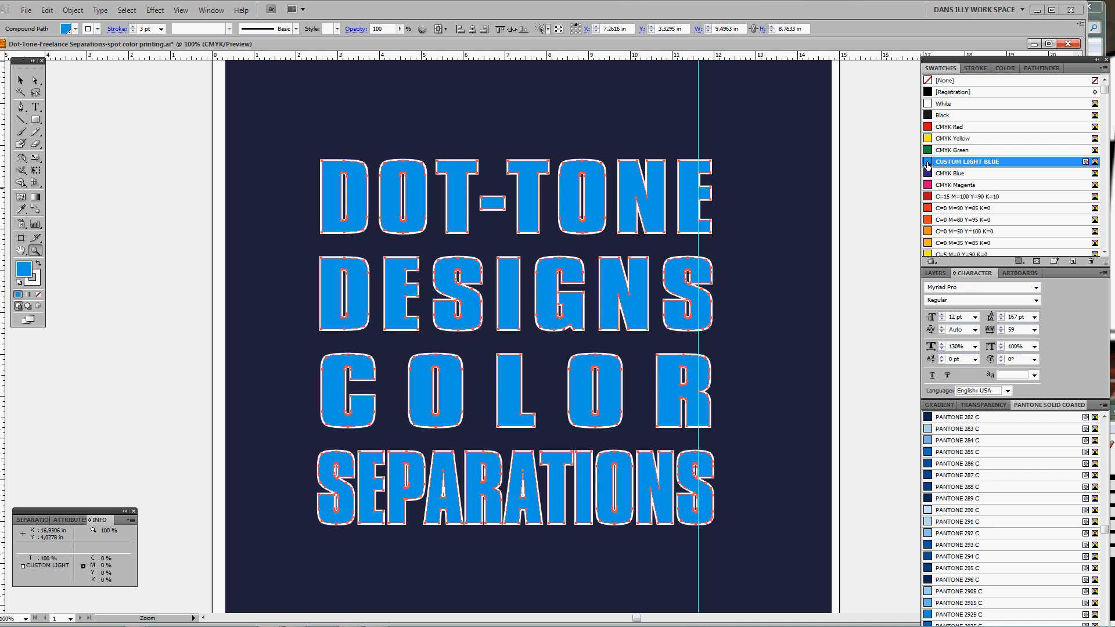
key(x)
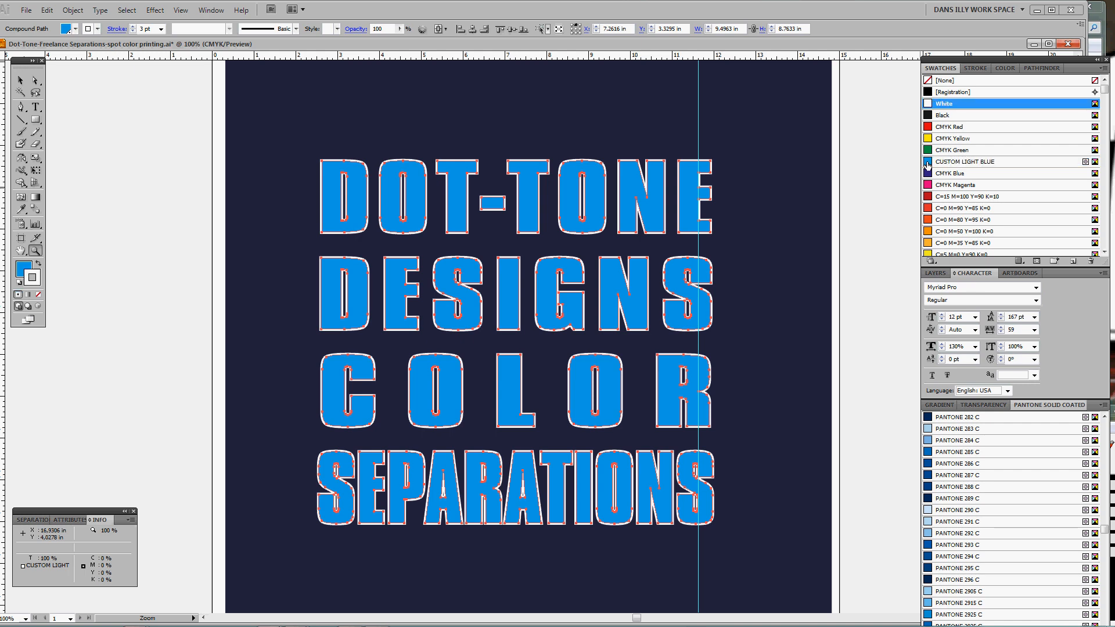
Make the White swatch a spot colour named 'BASE White' with 79% magenta
double_click(927, 105)
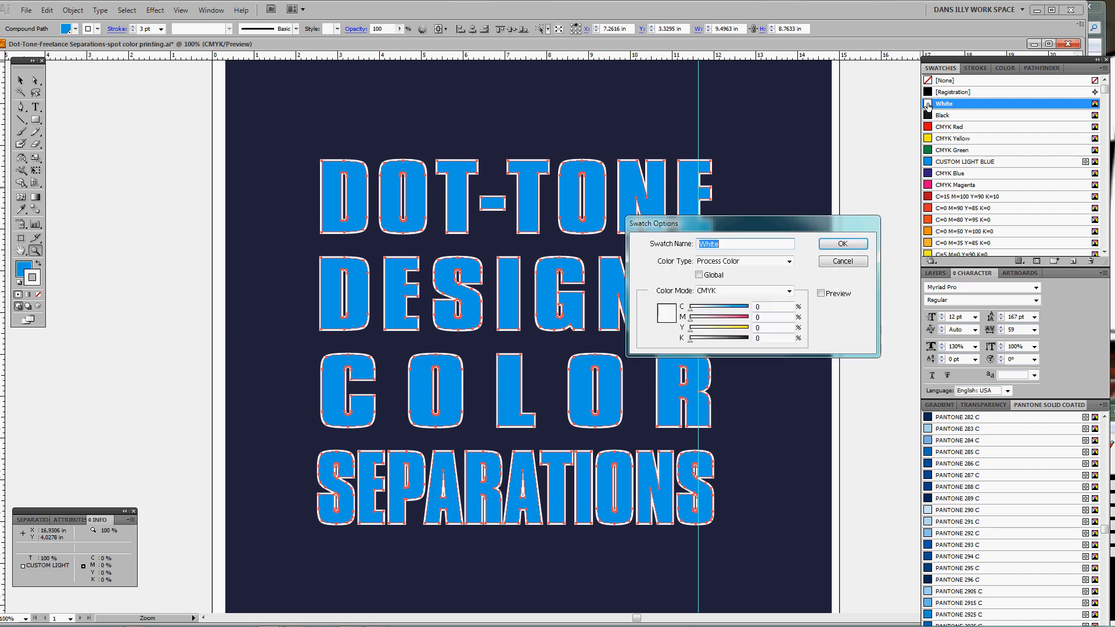
click(766, 267)
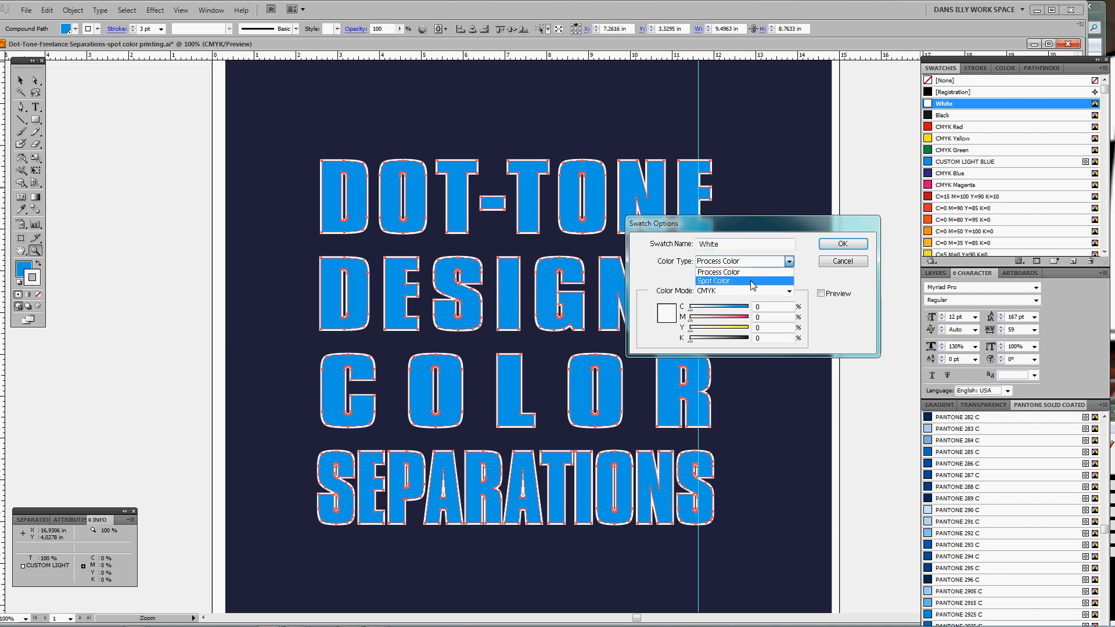
click(726, 278)
click(704, 245)
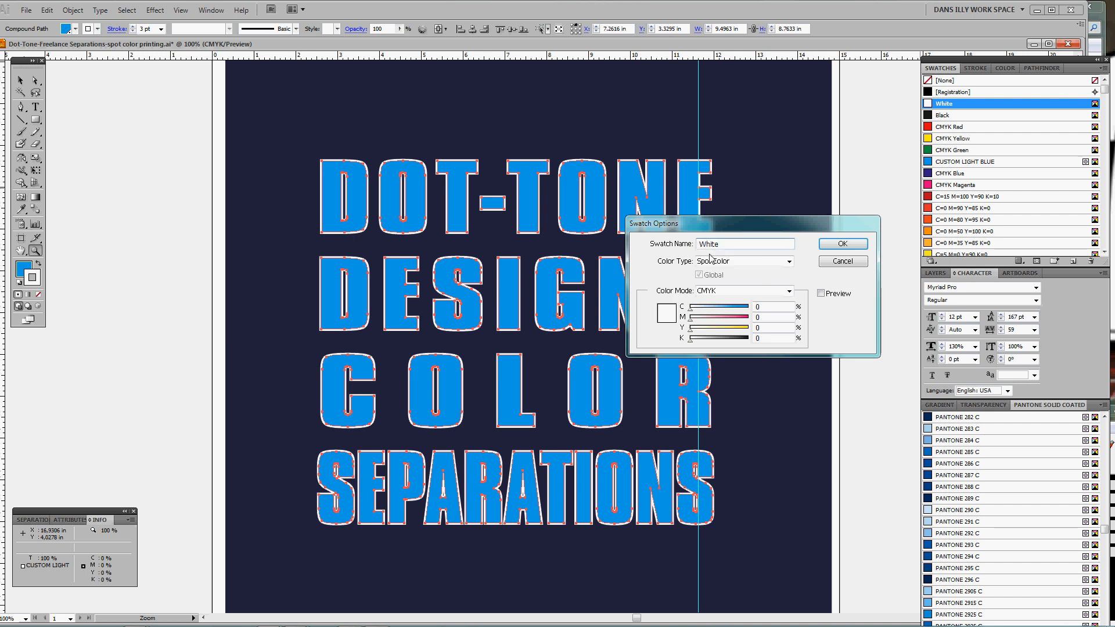
text(BASE)
click(750, 243)
click(742, 320)
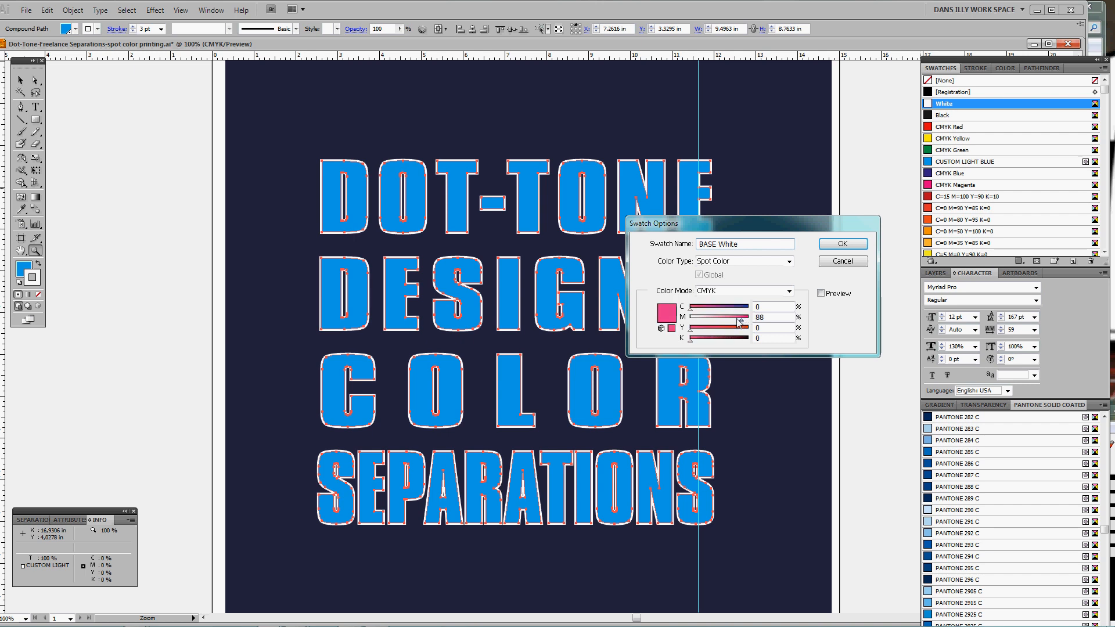
click(735, 320)
click(836, 246)
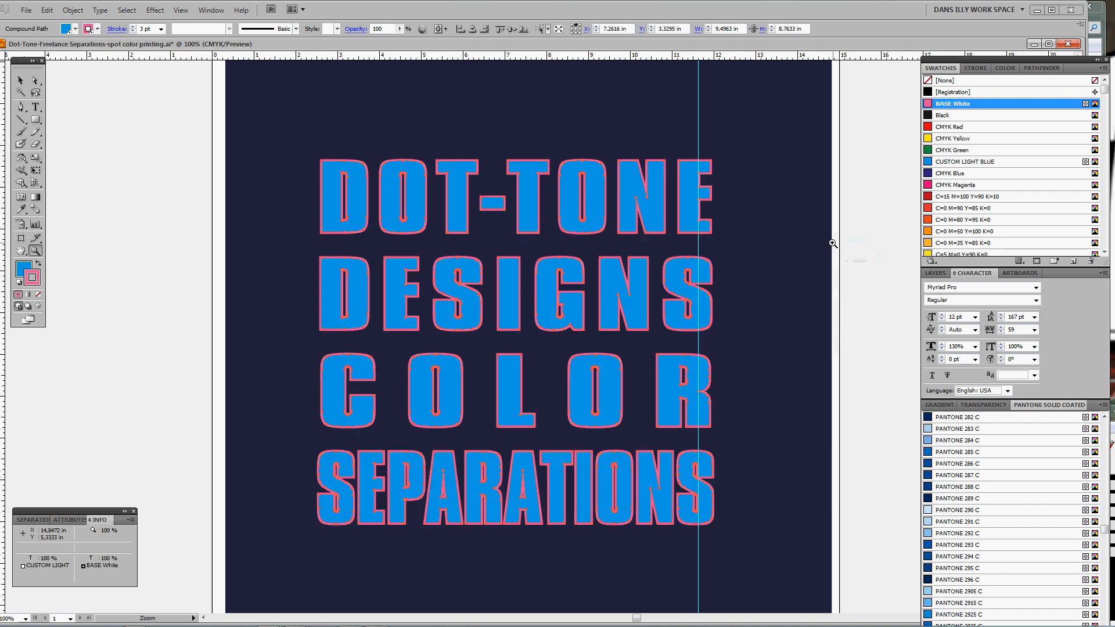
Deselect the lettering and show the Layers panel
click(863, 227)
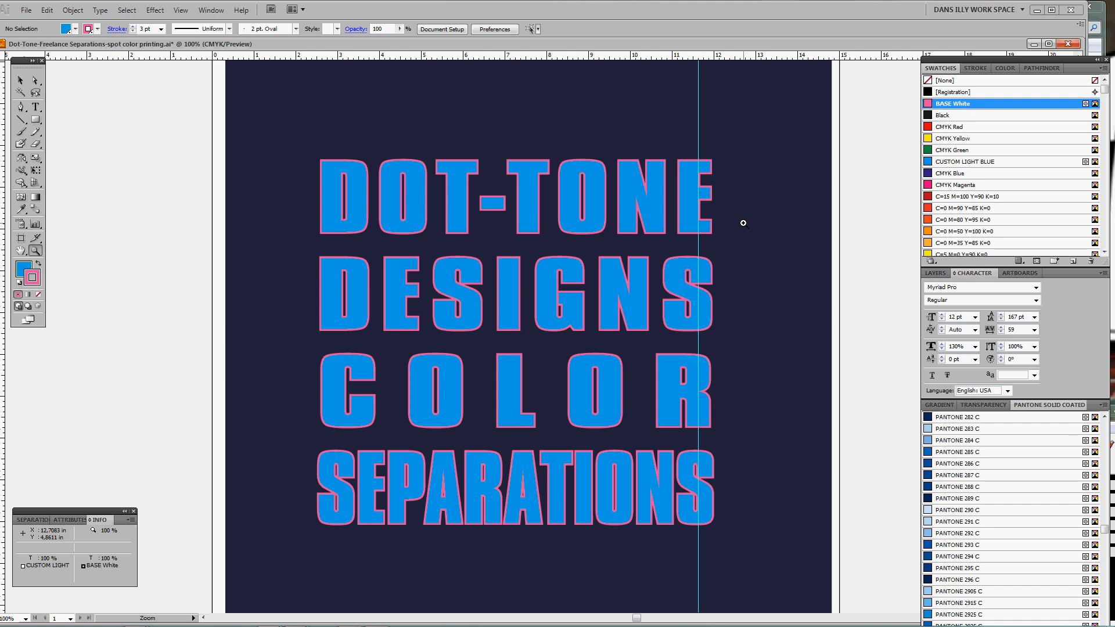
click(935, 273)
Hide the navy shirt-color background layer so the lettering sits on a white artboard
click(928, 296)
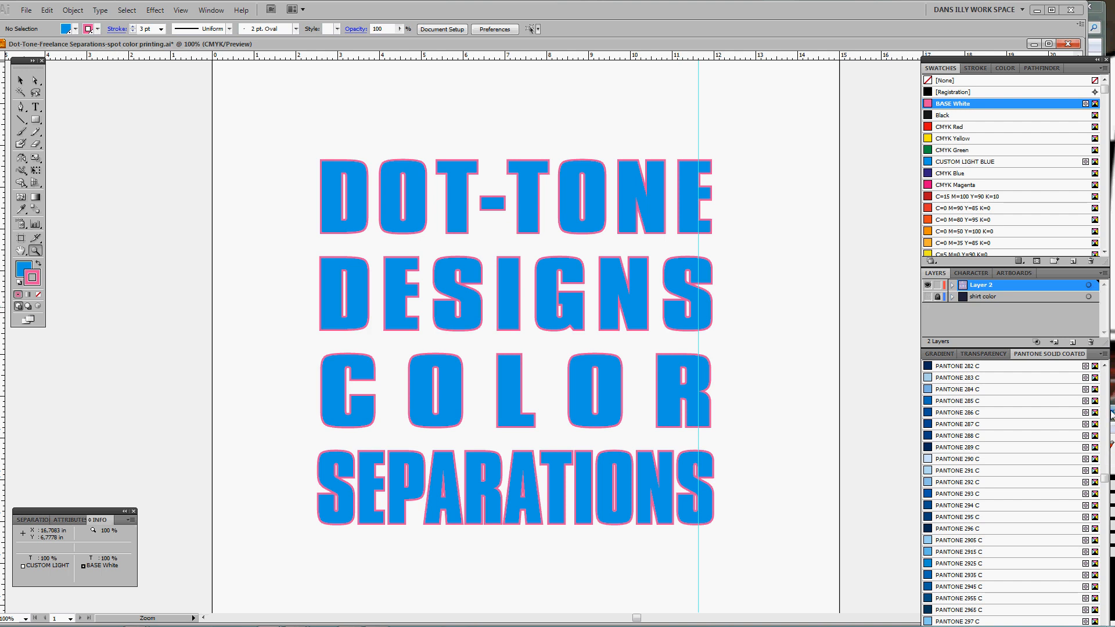
Narrow the Illustrator window from its right edge to expose the recorder window behind it
drag(1109, 410, 1078, 410)
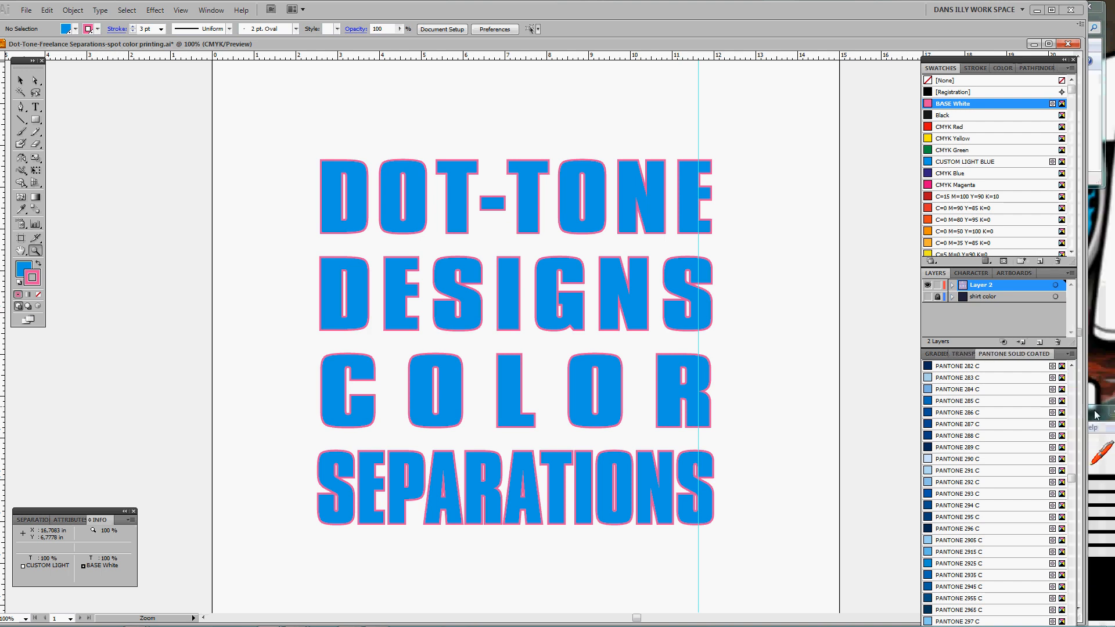